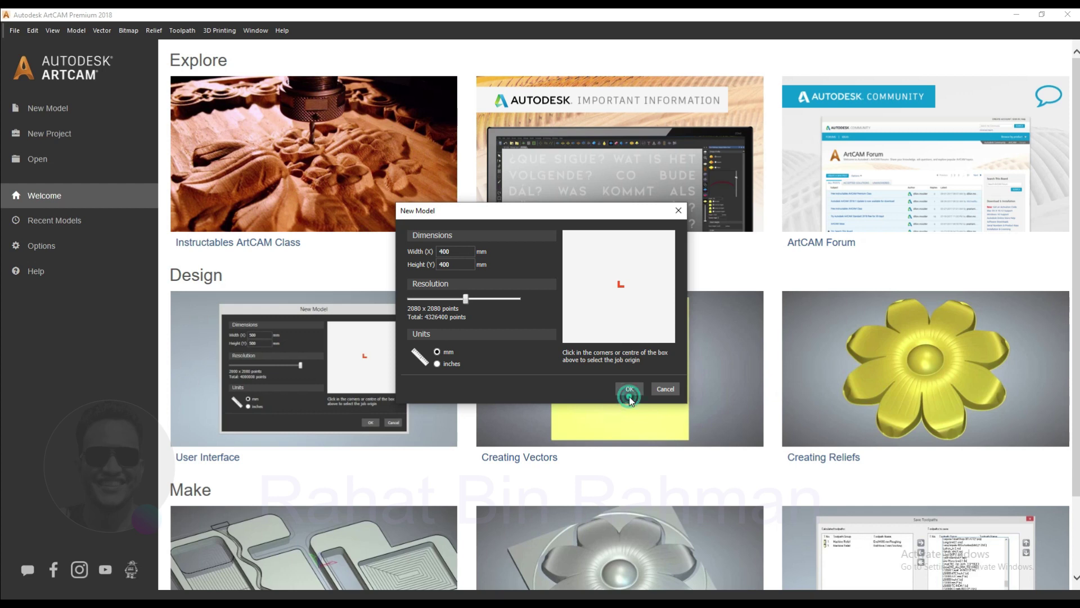
Create a new 400 × 400 mm model at 2080 × 2080 points with its origin at the centre
{"action": "left_click", "coordinate": [629, 389]}
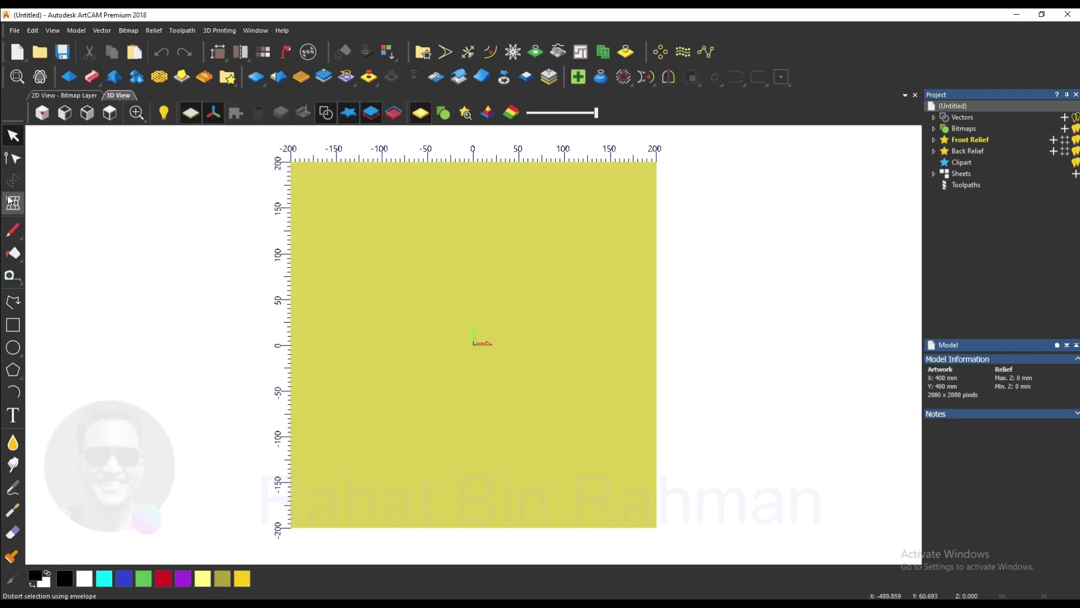
Change the workspace to the Classic layout
{"action": "left_click", "coordinate": [249, 33]}
{"action": "mouse_move", "coordinate": [321, 189]}
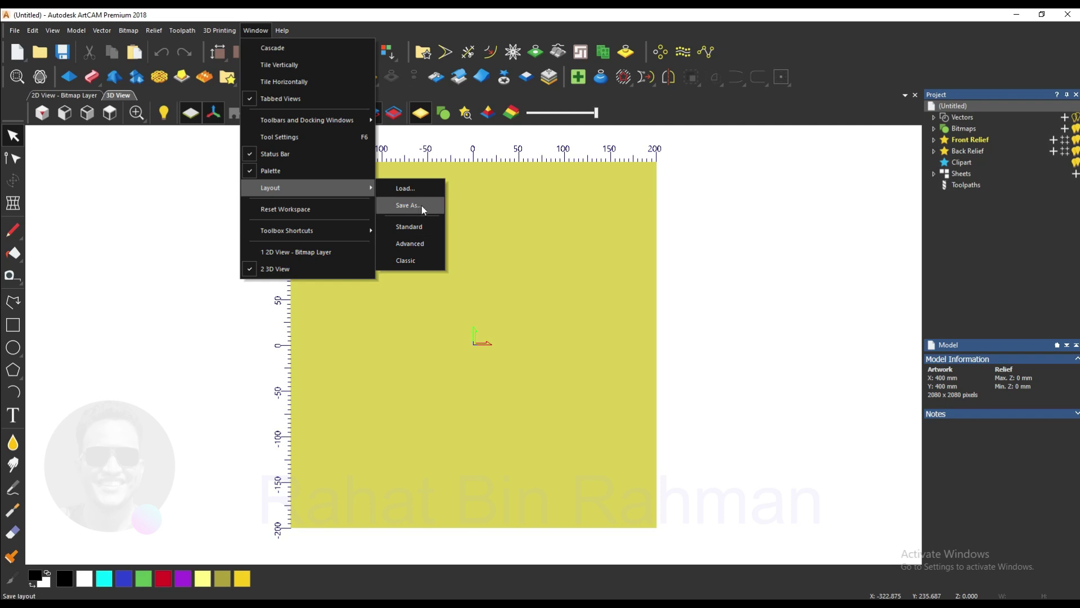
{"action": "left_click", "coordinate": [412, 260]}
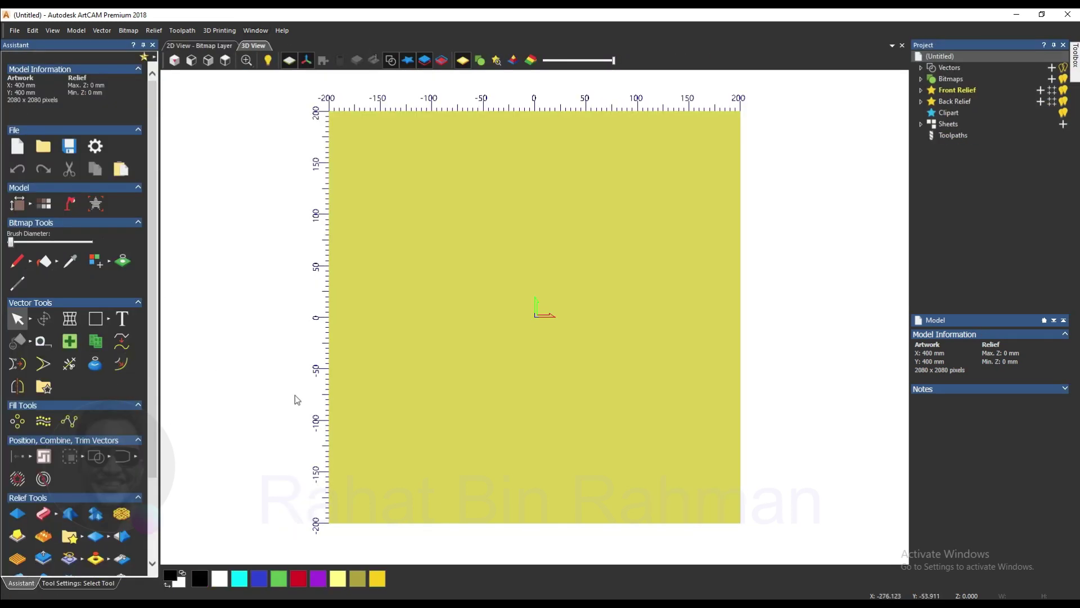
{"action": "scroll", "coordinate": [621, 374], "scroll_direction": "up", "scroll_amount": 1}
{"action": "scroll", "coordinate": [581, 366], "scroll_direction": "down", "scroll_amount": 1}
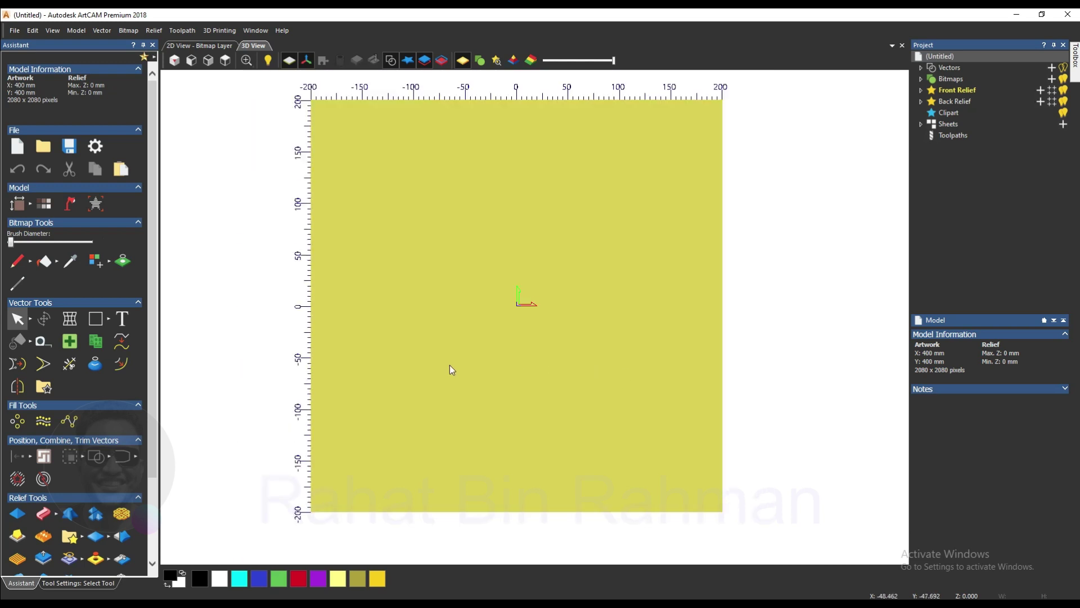
{"action": "scroll", "coordinate": [450, 364], "scroll_direction": "down", "scroll_amount": 1}
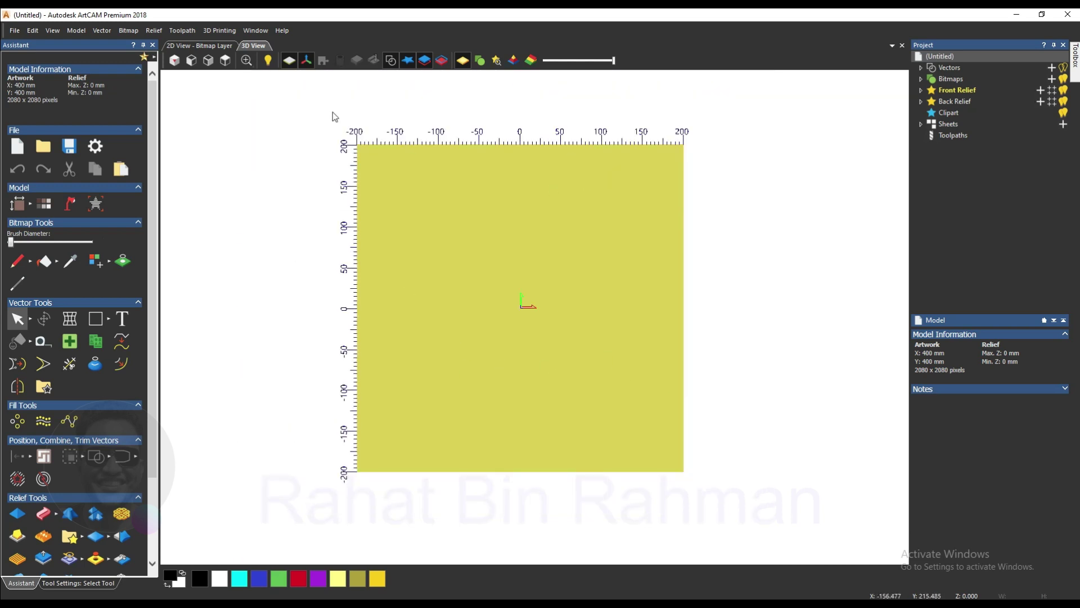
Return the workspace to the Standard layout
{"action": "left_click", "coordinate": [247, 31]}
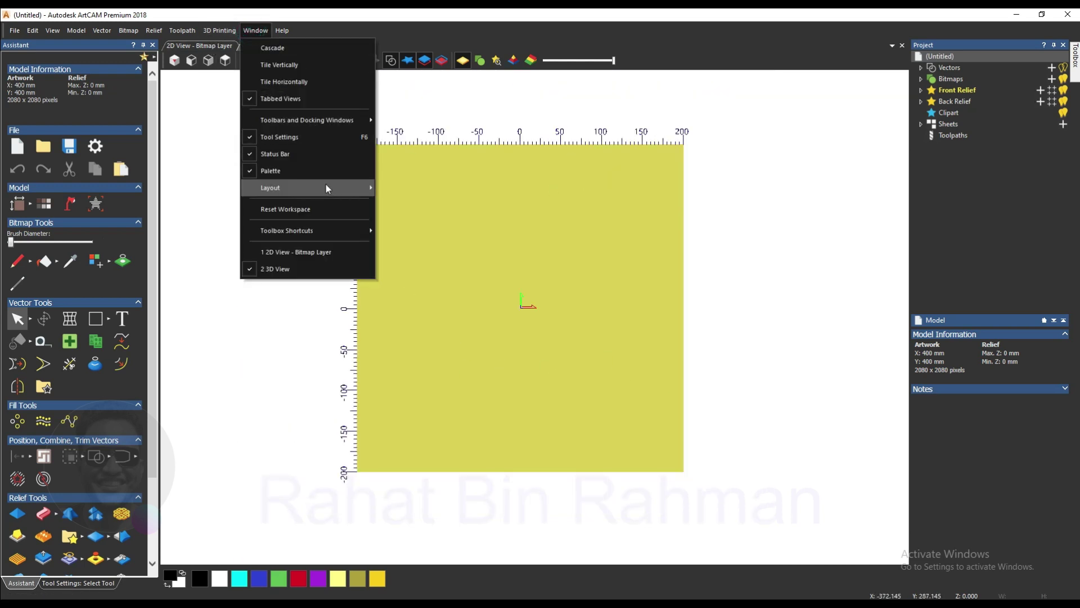
{"action": "mouse_move", "coordinate": [330, 190]}
{"action": "left_click", "coordinate": [413, 226]}
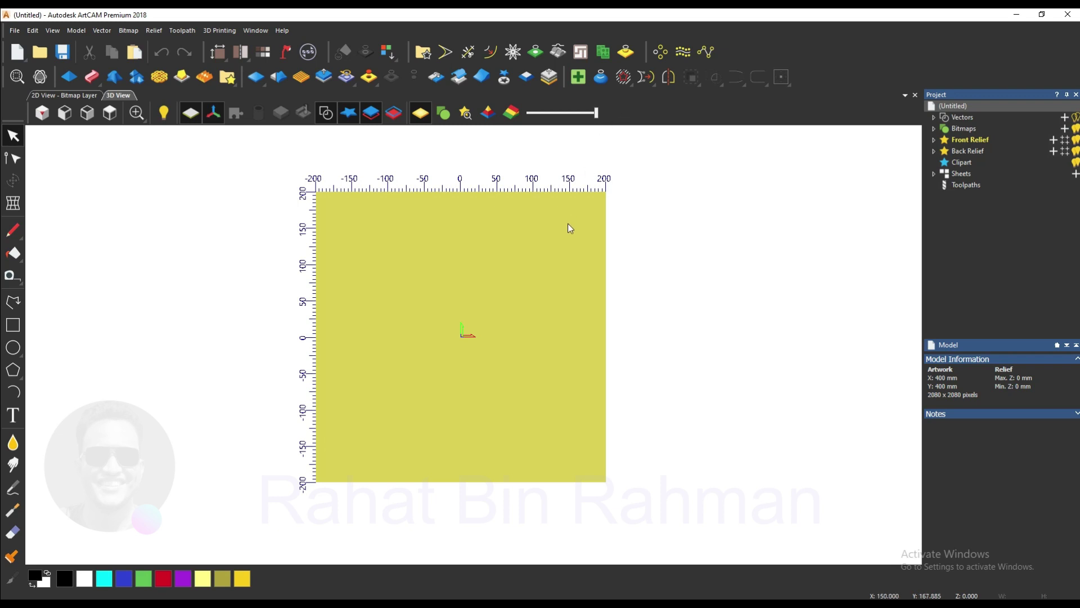
{"action": "scroll", "coordinate": [511, 242], "scroll_direction": "up", "scroll_amount": 1}
{"action": "scroll", "coordinate": [462, 256], "scroll_direction": "down", "scroll_amount": 1}
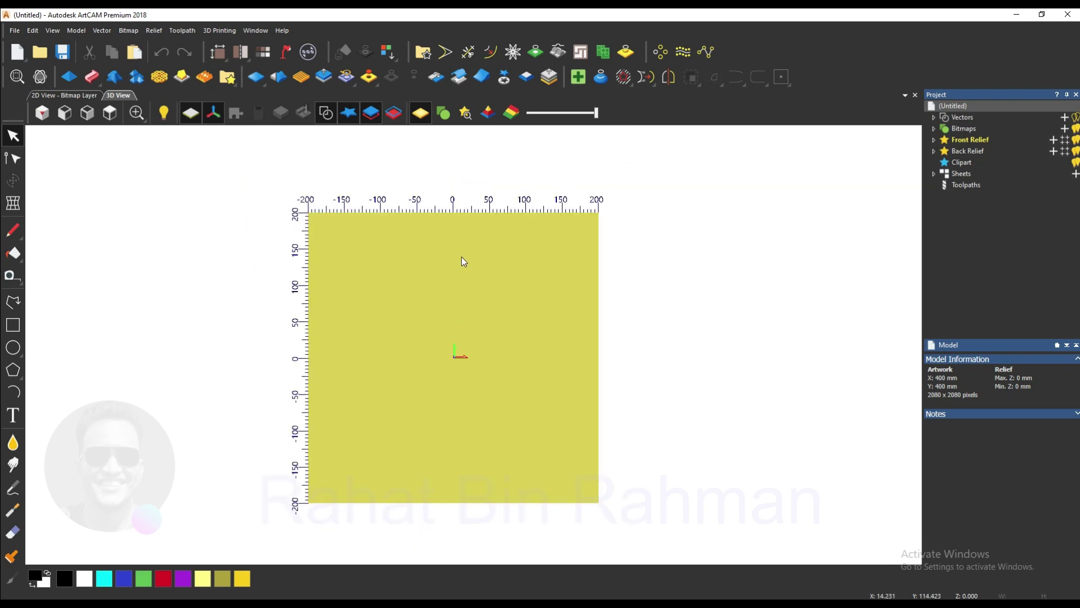
{"action": "scroll", "coordinate": [555, 350], "scroll_direction": "up", "scroll_amount": 1}
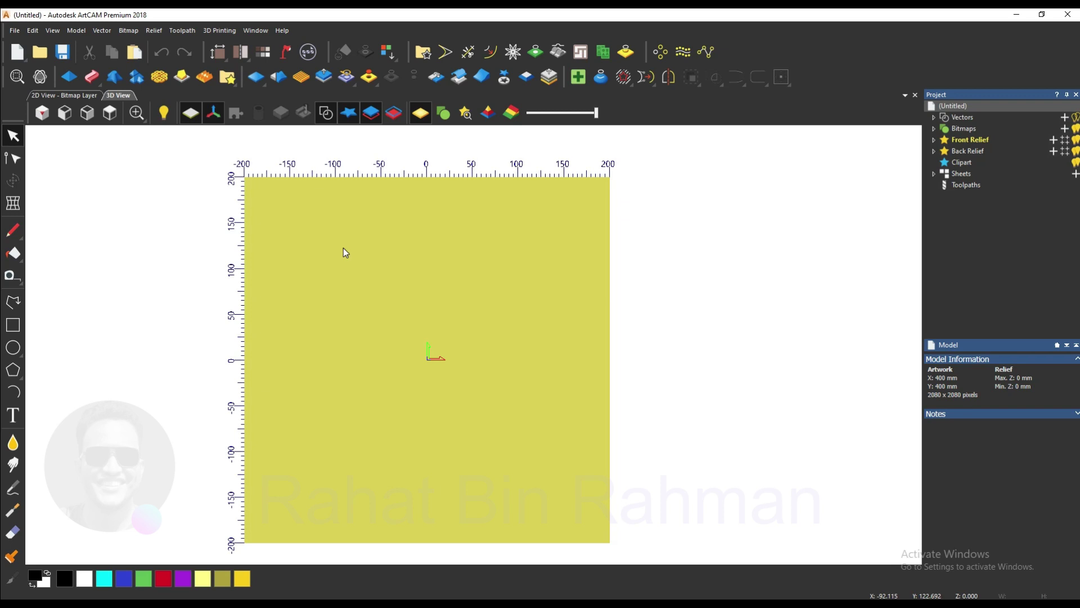
Draw a freehand rectangle about 63 mm wide and 79 mm high just left of the model's centre
{"action": "left_click", "coordinate": [13, 325]}
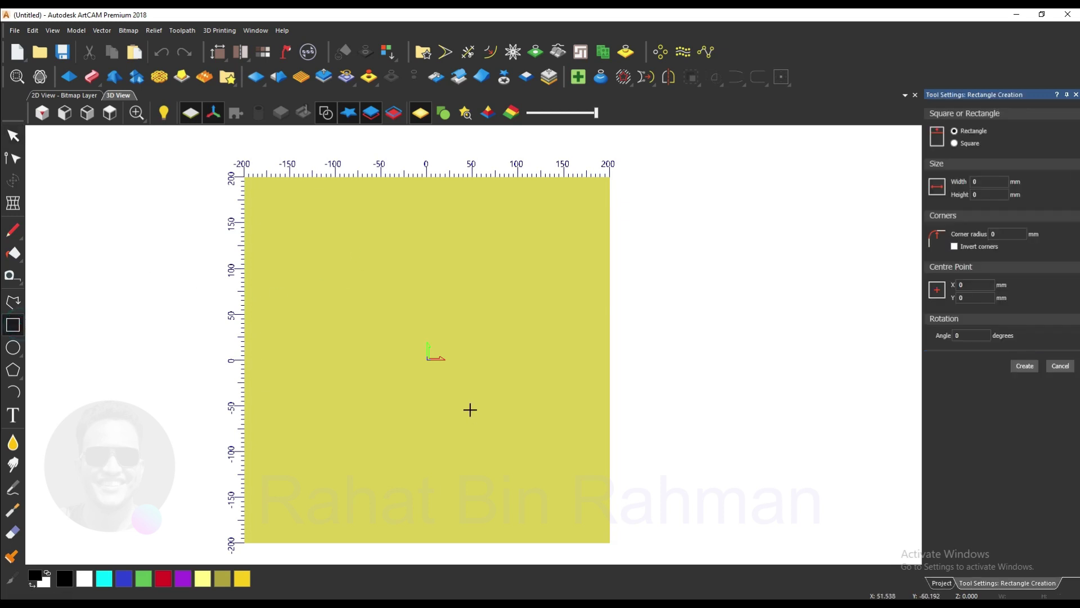
{"action": "left_click_drag", "start_coordinate": [365, 308], "coordinate": [423, 381]}
{"action": "right_click", "coordinate": [442, 389]}
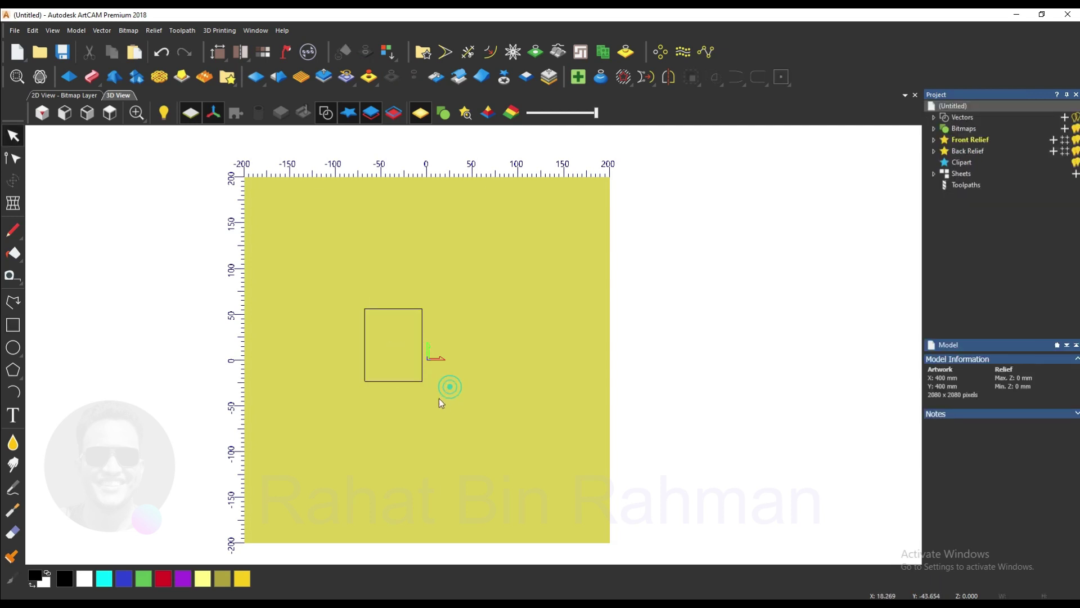
Copy the rectangle up and to the left so the duplicate partly overlaps the original
{"action": "scroll", "coordinate": [394, 377], "scroll_direction": "up", "scroll_amount": 3}
{"action": "scroll", "coordinate": [415, 379], "scroll_direction": "down", "scroll_amount": 1}
{"action": "left_click", "coordinate": [416, 369]}
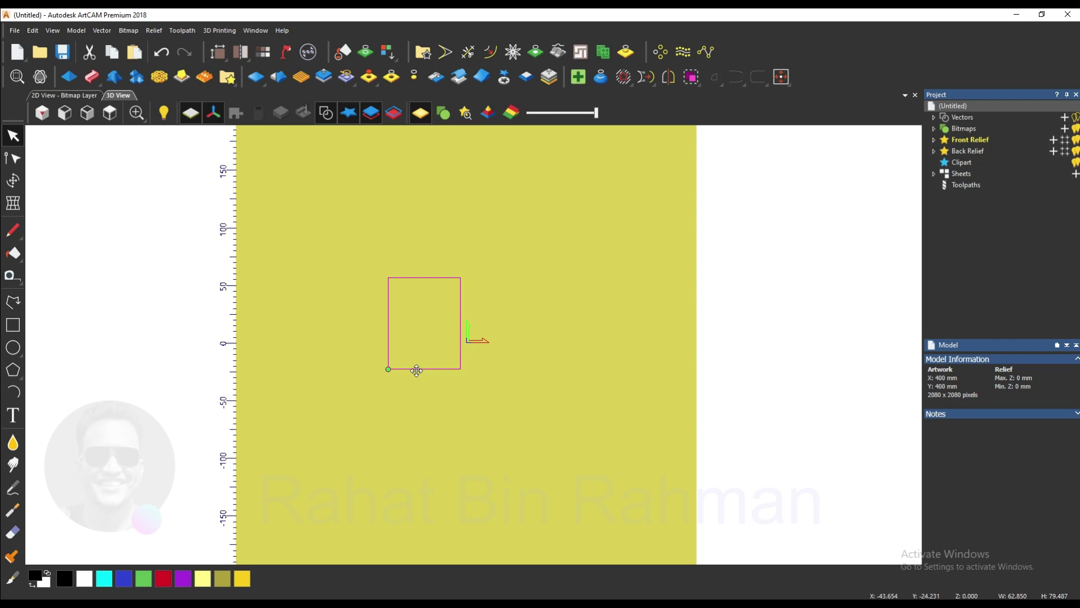
{"action": "left_click_drag", "start_coordinate": [416, 369], "coordinate": [370, 341]}
{"action": "left_click", "coordinate": [416, 396]}
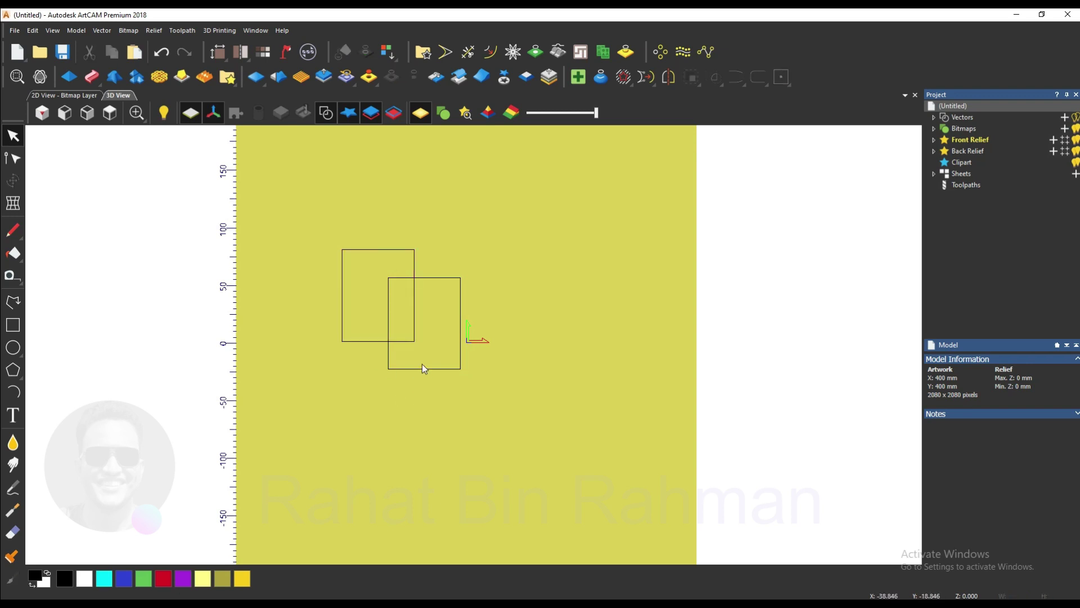
Open the Shape Editor for the upper-left rectangle
{"action": "scroll", "coordinate": [424, 368], "scroll_direction": "up", "scroll_amount": 2}
{"action": "left_click", "coordinate": [407, 325]}
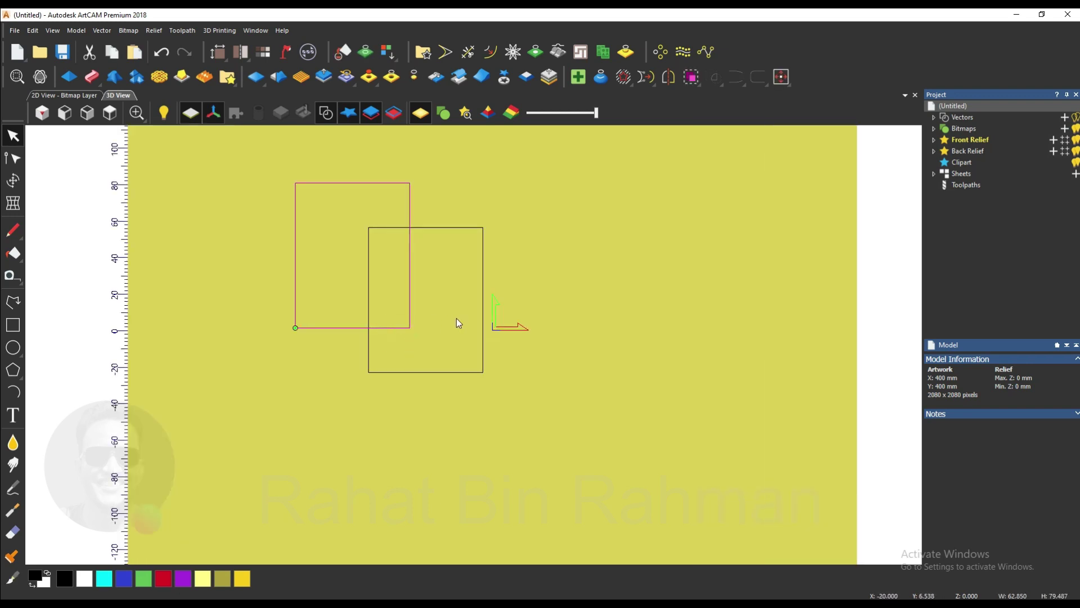
{"action": "left_click", "coordinate": [69, 76]}
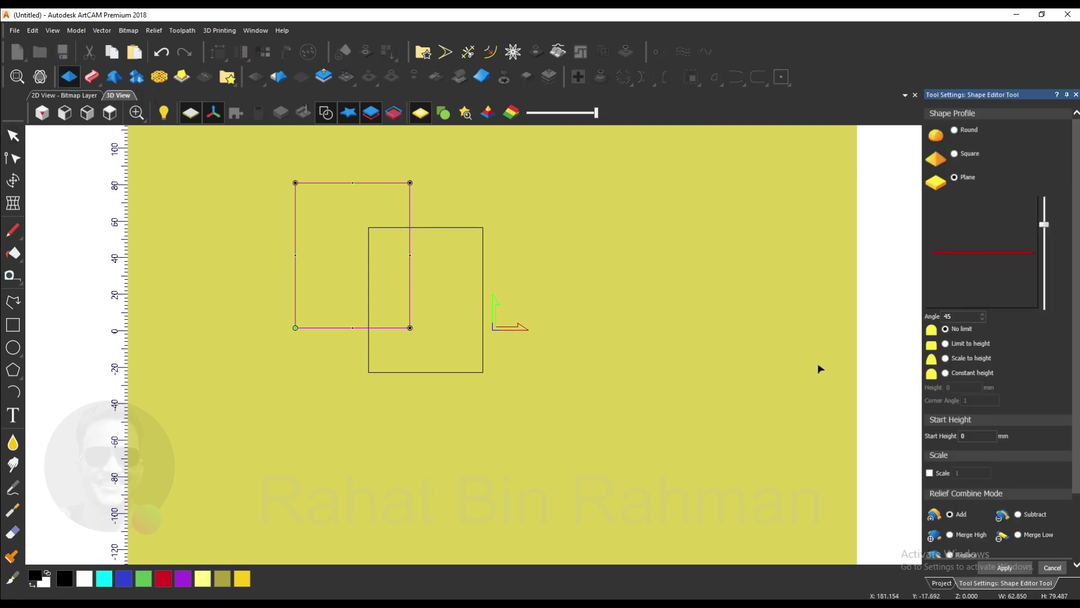
{"action": "scroll", "coordinate": [439, 282], "scroll_direction": "up", "scroll_amount": 2}
{"action": "scroll", "coordinate": [448, 298], "scroll_direction": "down", "scroll_amount": 3}
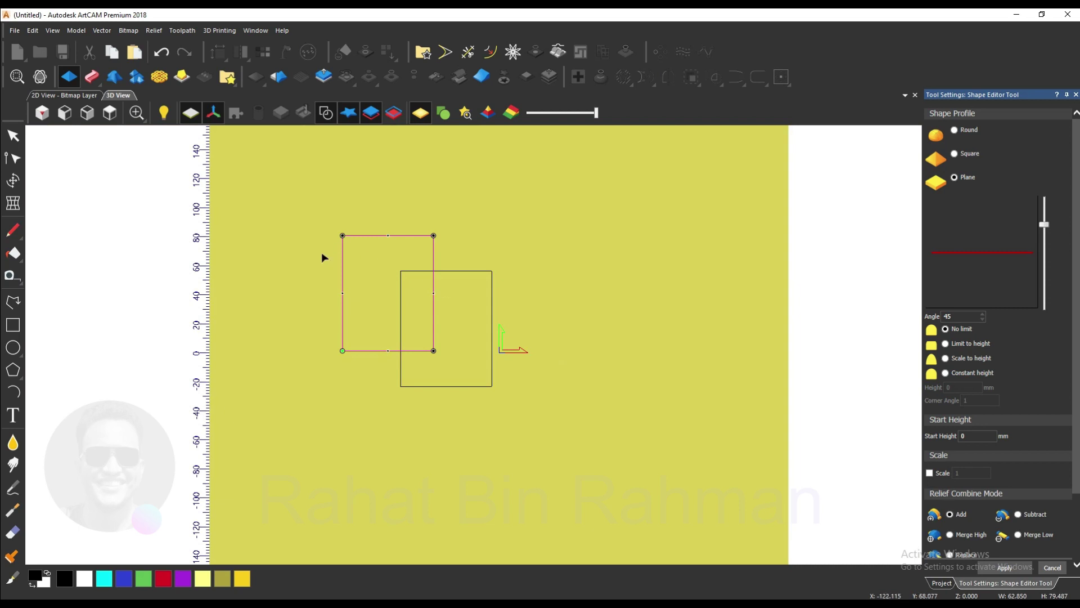
{"action": "scroll", "coordinate": [432, 349], "scroll_direction": "up", "scroll_amount": 2}
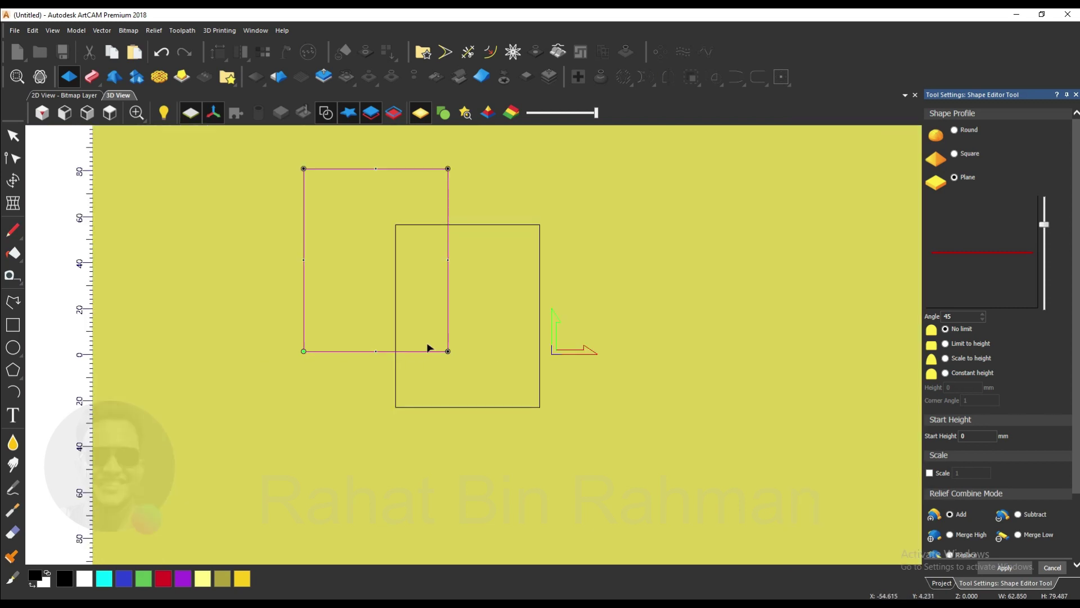
{"action": "scroll", "coordinate": [367, 323], "scroll_direction": "down", "scroll_amount": 3}
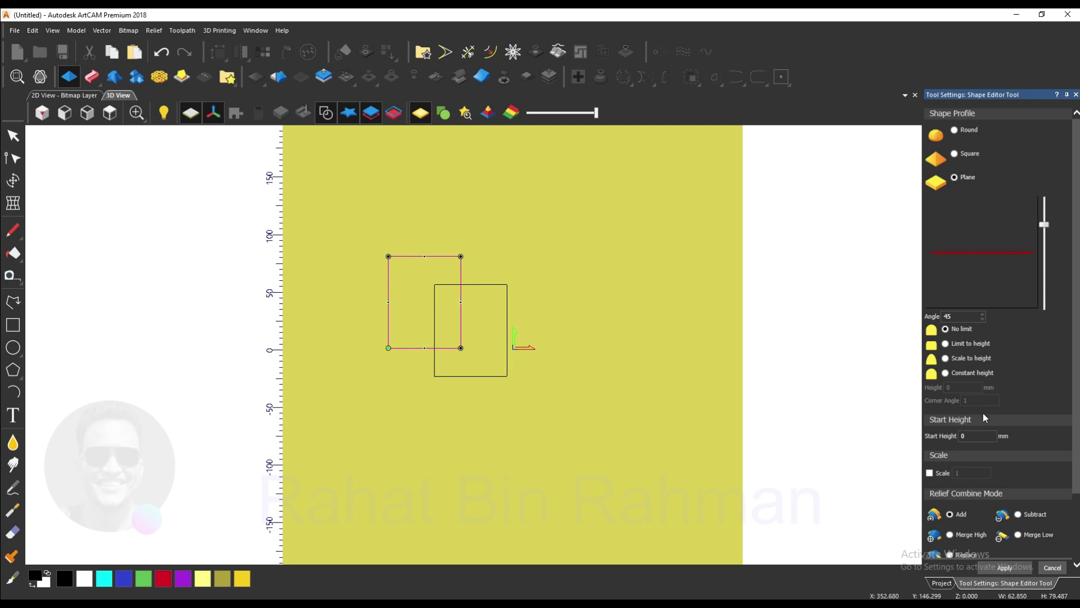
Set the plane shape's start height to 40 mm, apply it with the Add combine mode and close the Shape Editor
{"action": "double_click", "coordinate": [965, 436]}
{"action": "scroll", "coordinate": [985, 461], "scroll_direction": "down", "scroll_amount": 2}
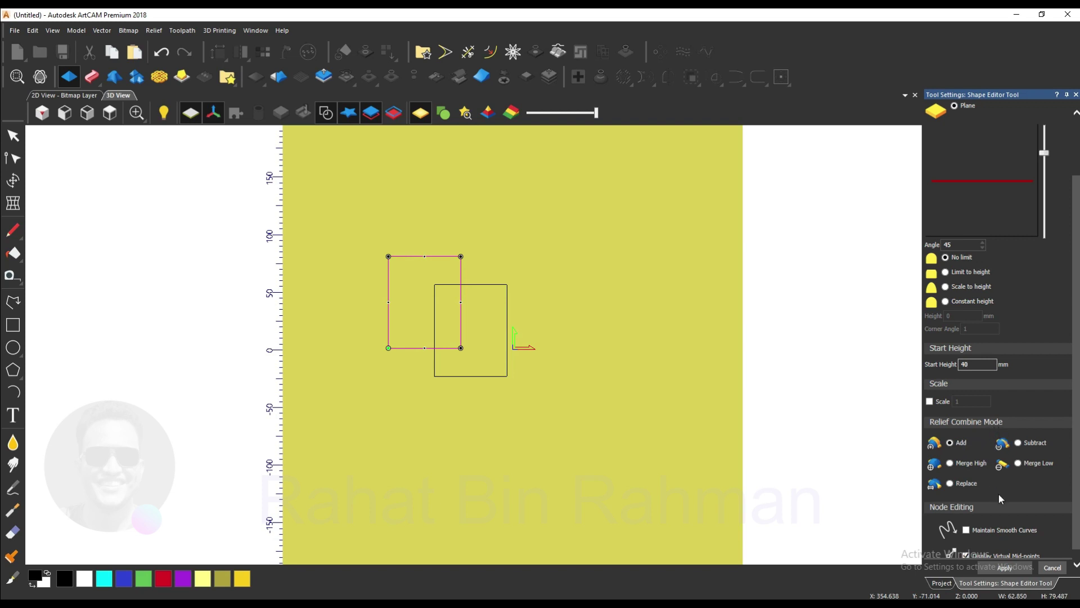
{"action": "scroll", "coordinate": [994, 545], "scroll_direction": "down", "scroll_amount": 1}
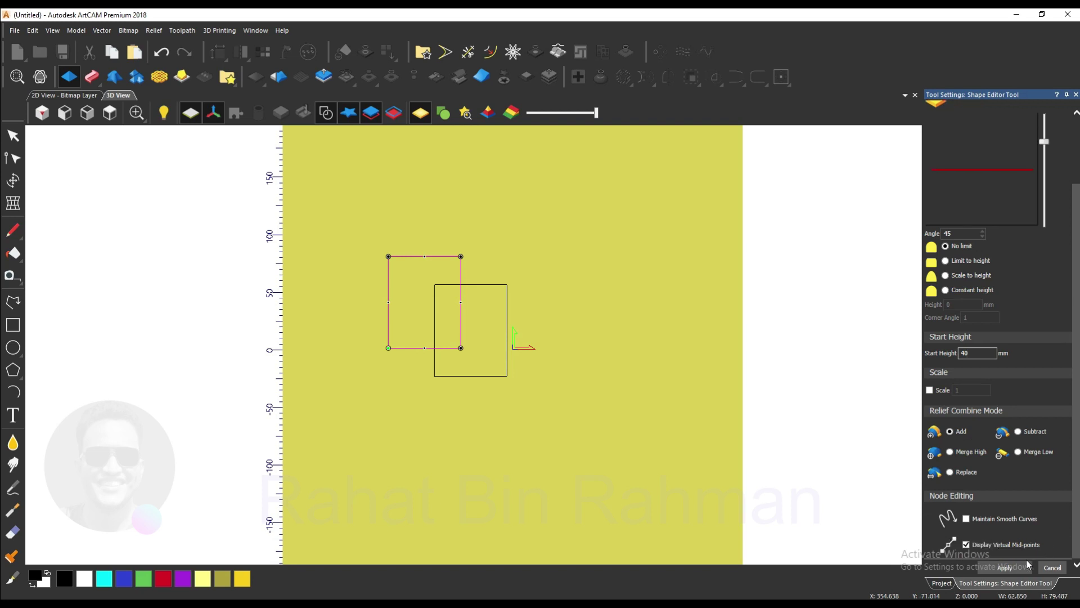
{"action": "left_click", "coordinate": [1026, 566]}
{"action": "scroll", "coordinate": [459, 383], "scroll_direction": "up", "scroll_amount": 2}
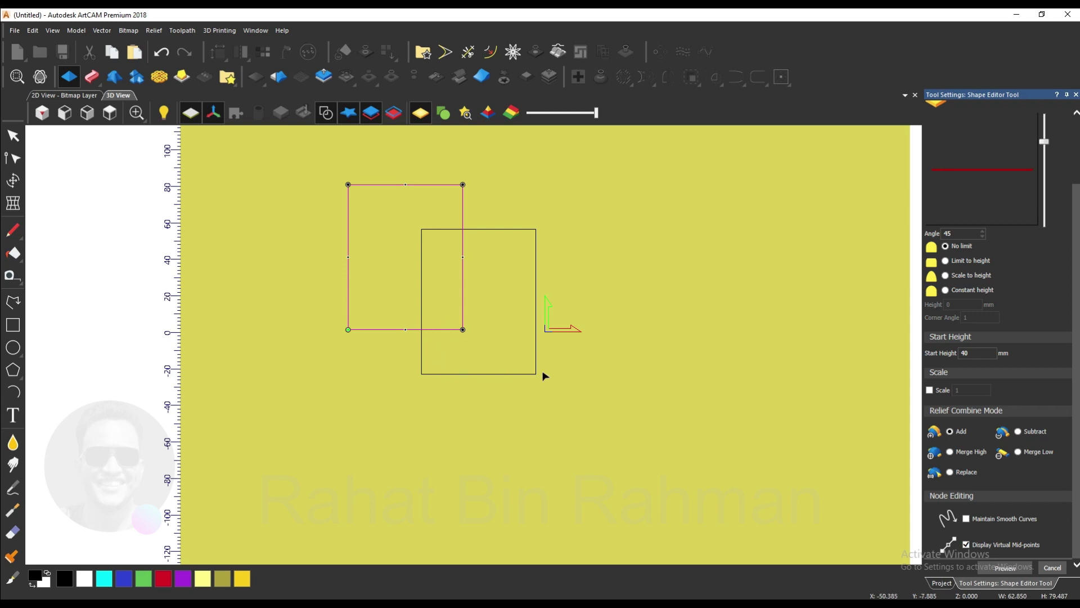
{"action": "left_click", "coordinate": [462, 328]}
{"action": "key", "text": "Escape"}
{"action": "left_click", "coordinate": [493, 335]}
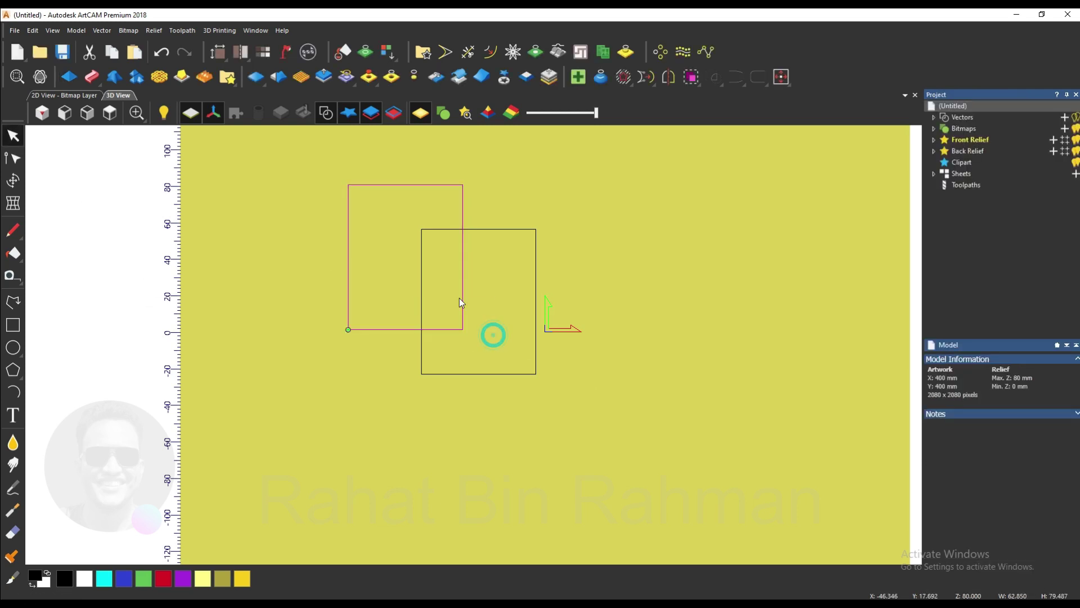
Apply the 40 mm plane shape to the upper-left rectangle again and tilt the 3D view to show its depth
{"action": "left_click", "coordinate": [68, 76]}
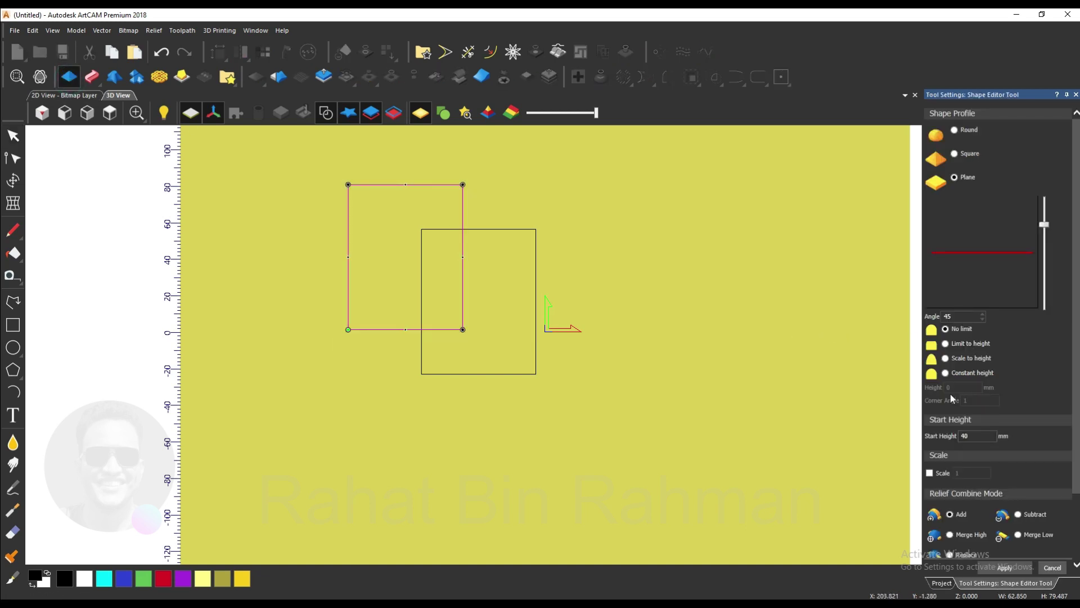
{"action": "left_click", "coordinate": [1010, 570]}
{"action": "left_click", "coordinate": [476, 422]}
{"action": "left_click_drag", "start_coordinate": [485, 353], "coordinate": [439, 312]}
{"action": "left_click_drag", "start_coordinate": [495, 336], "coordinate": [498, 383]}
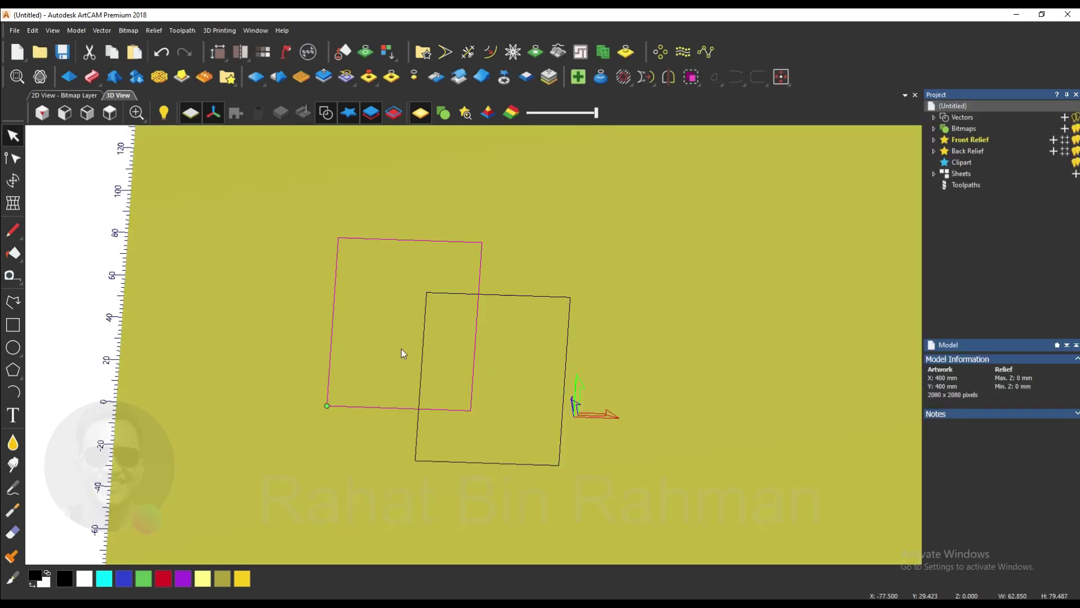
Reopen the Shape Editor on the upper-left rectangle and add its plane shape at 40 mm start height to the relief
{"action": "left_click", "coordinate": [69, 77]}
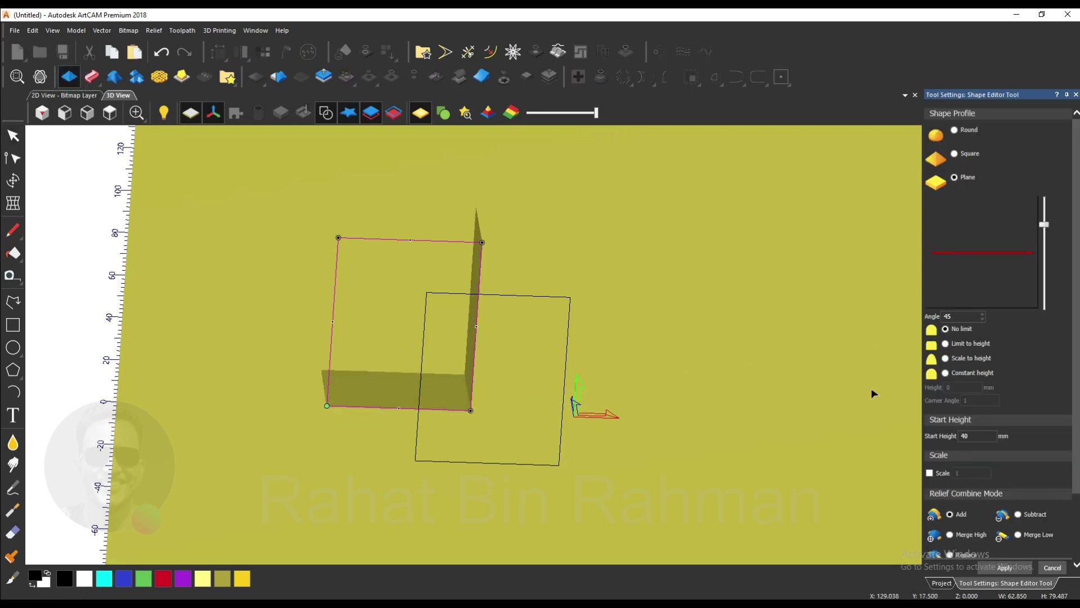
{"action": "scroll", "coordinate": [491, 428], "scroll_direction": "up", "scroll_amount": 3}
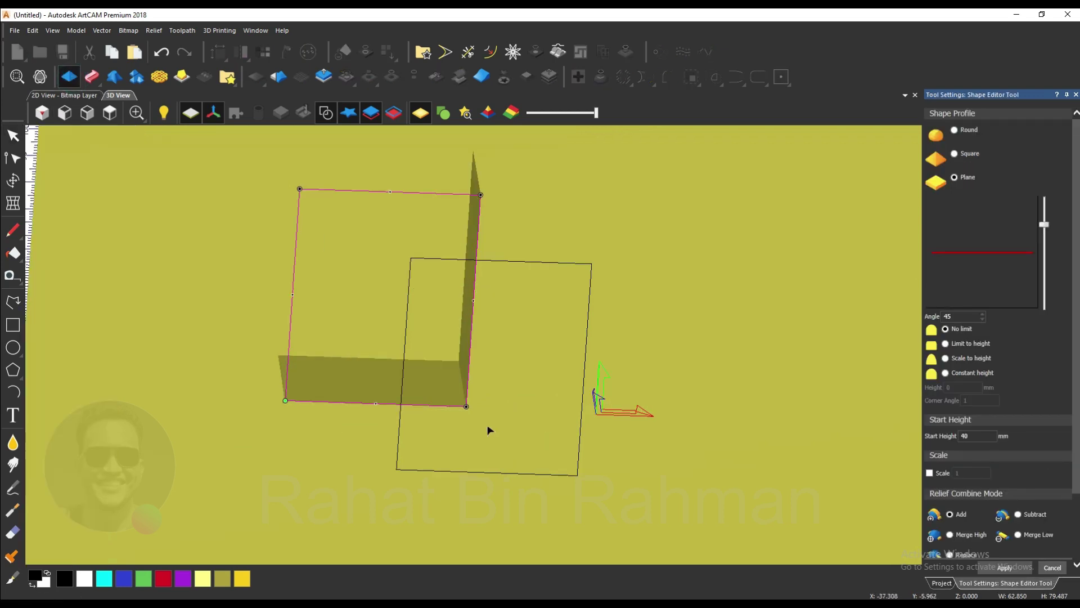
{"action": "left_click_drag", "start_coordinate": [538, 445], "coordinate": [450, 363]}
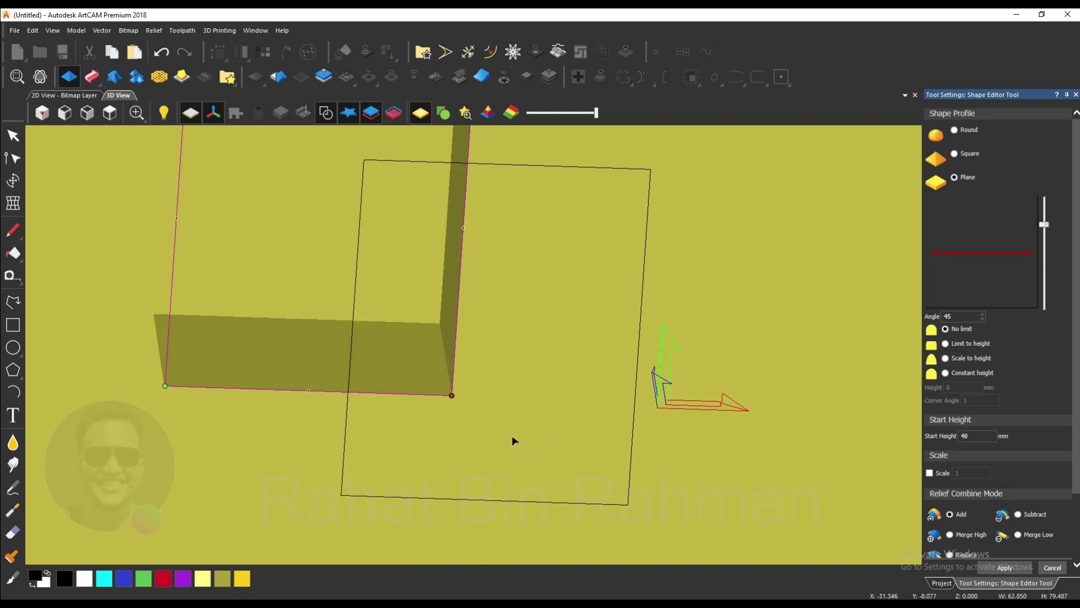
{"action": "middle_click_drag", "start_coordinate": [450, 362], "coordinate": [554, 373]}
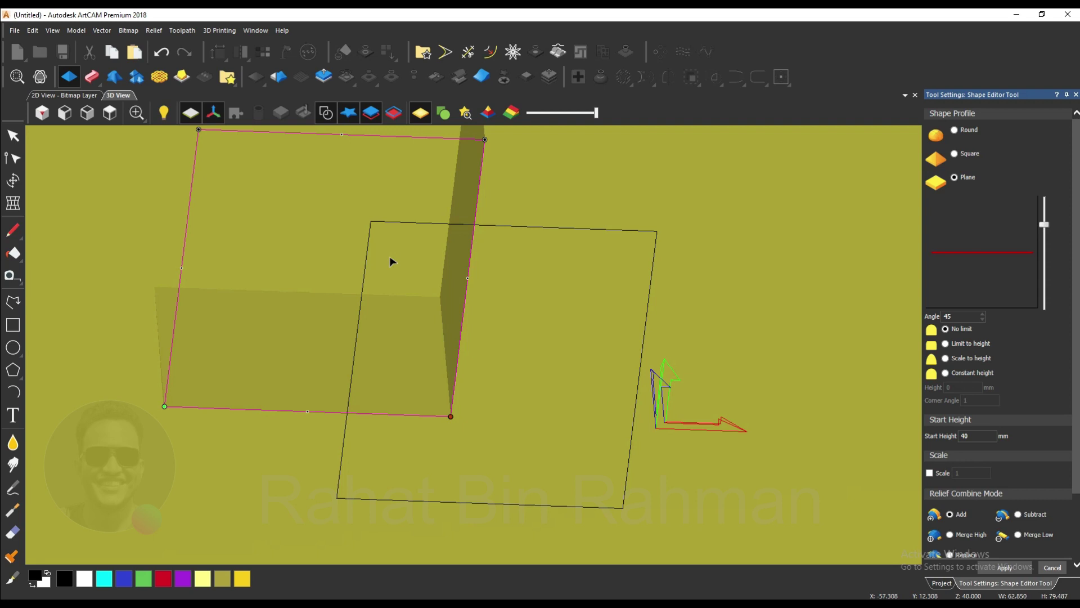
{"action": "left_click_drag", "start_coordinate": [488, 337], "coordinate": [481, 336]}
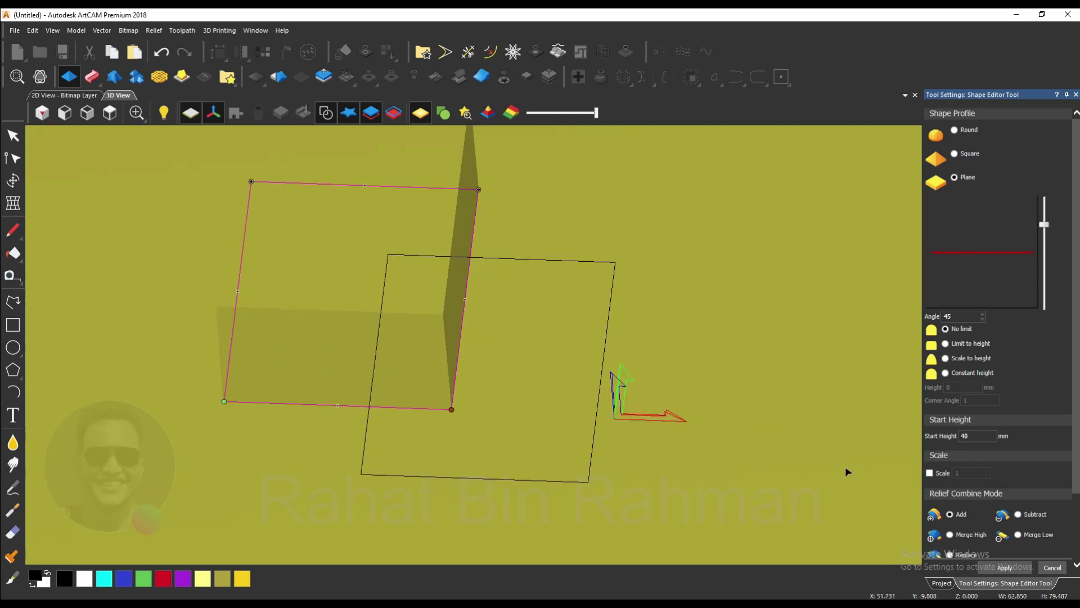
{"action": "scroll", "coordinate": [1011, 521], "scroll_direction": "down", "scroll_amount": 3}
{"action": "left_click", "coordinate": [1004, 567]}
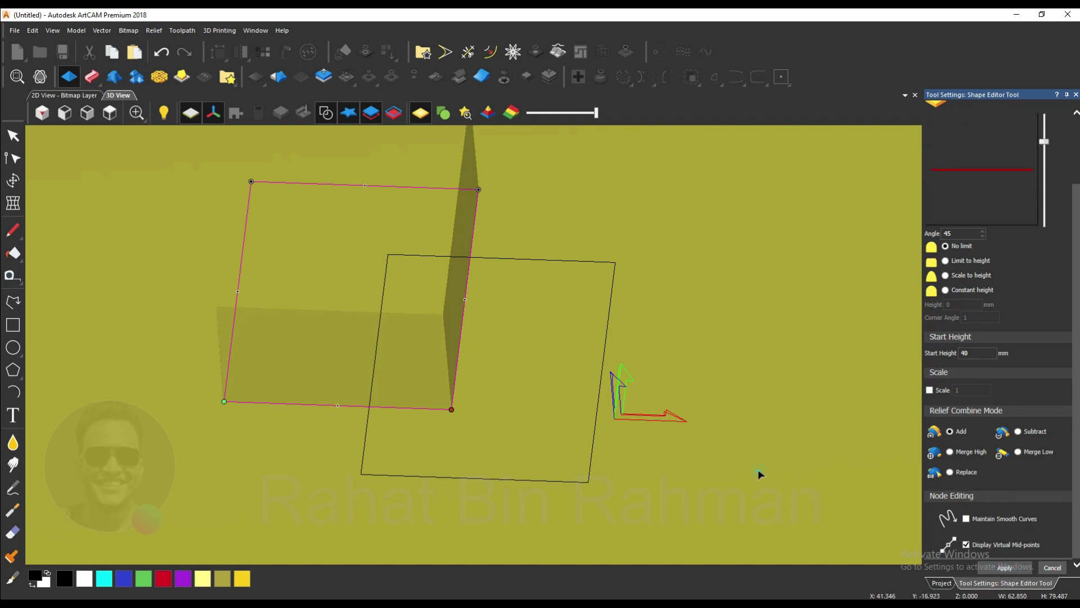
Select the lower-right rectangle and set its plane start height to 20 mm in the Shape Editor
{"action": "left_click", "coordinate": [663, 475]}
{"action": "left_click", "coordinate": [577, 469]}
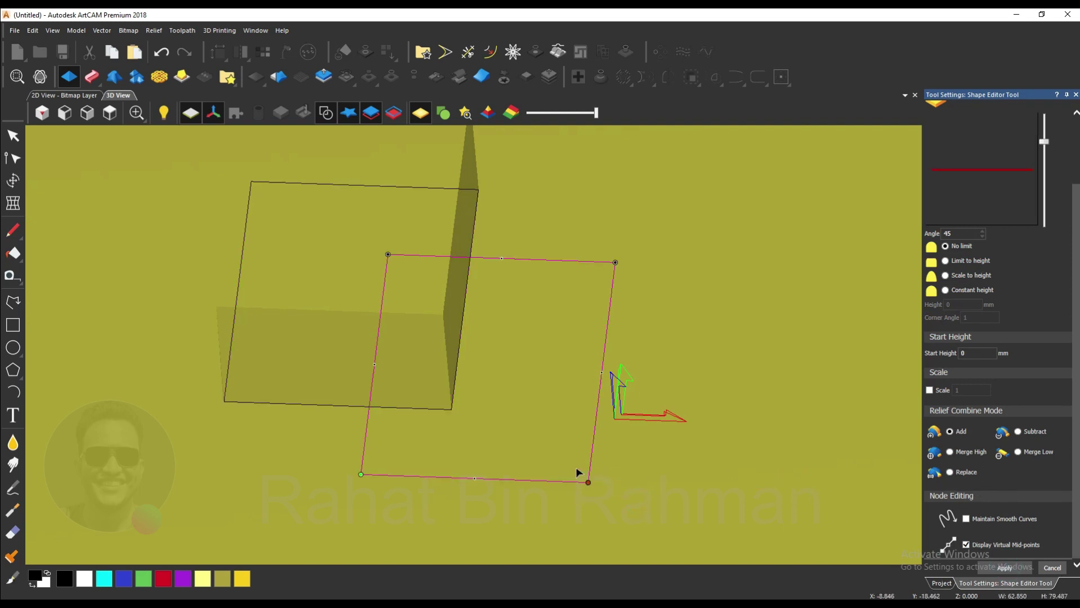
{"action": "scroll", "coordinate": [543, 401], "scroll_direction": "down", "scroll_amount": 3}
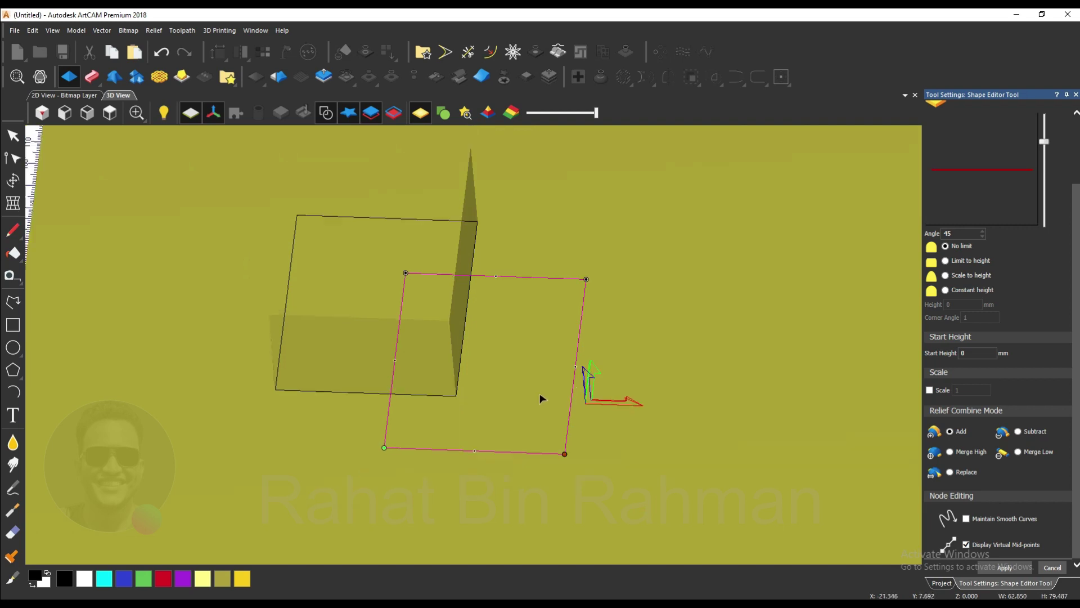
{"action": "scroll", "coordinate": [543, 402], "scroll_direction": "up", "scroll_amount": 3}
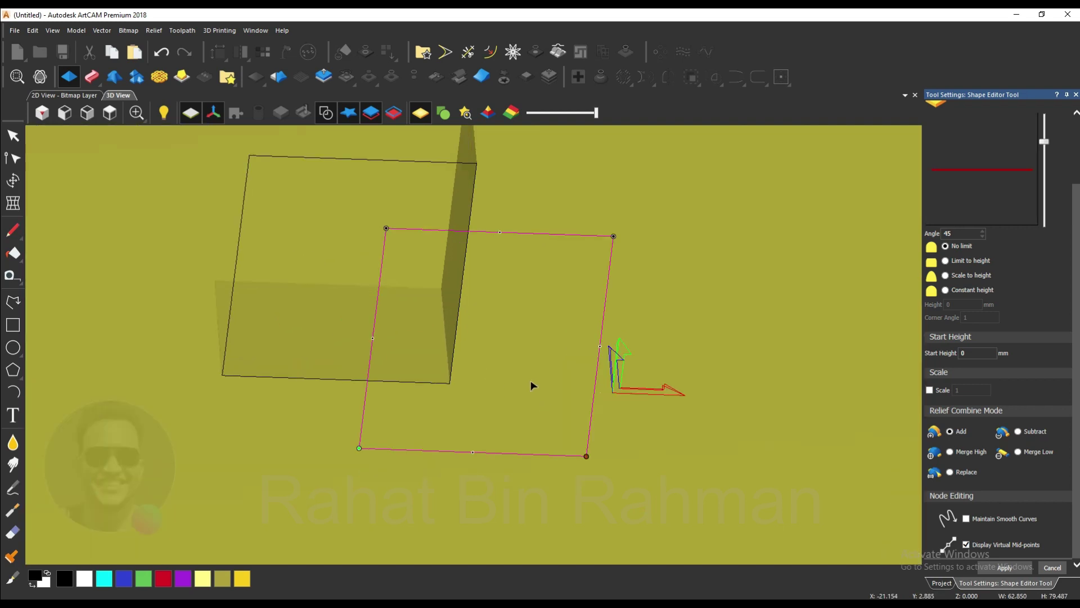
{"action": "left_click", "coordinate": [1052, 567]}
{"action": "left_click", "coordinate": [69, 76]}
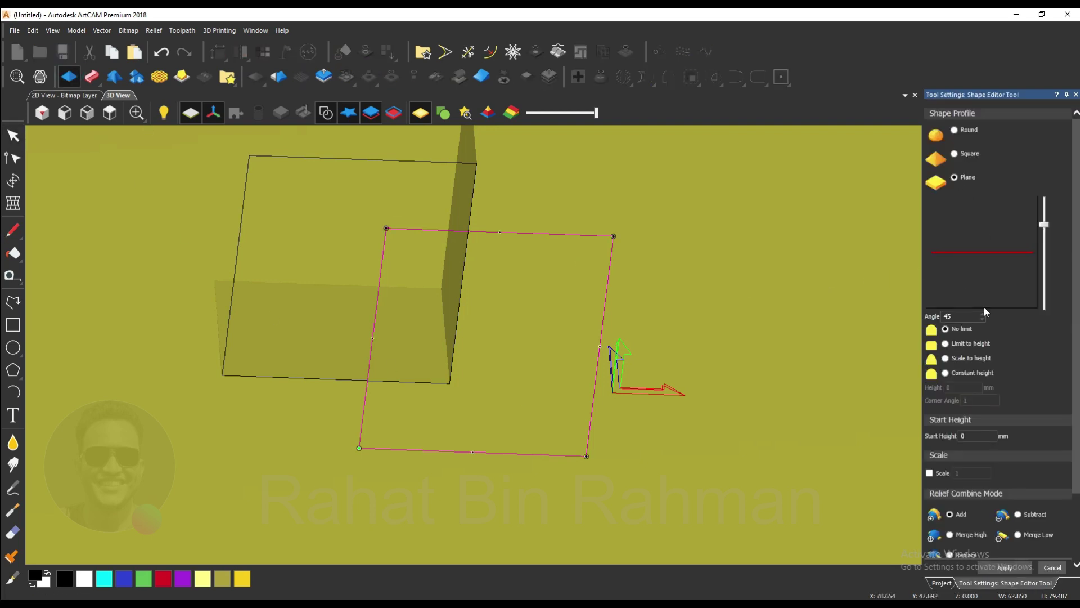
{"action": "double_click", "coordinate": [973, 435]}
{"action": "type", "text": "20"}
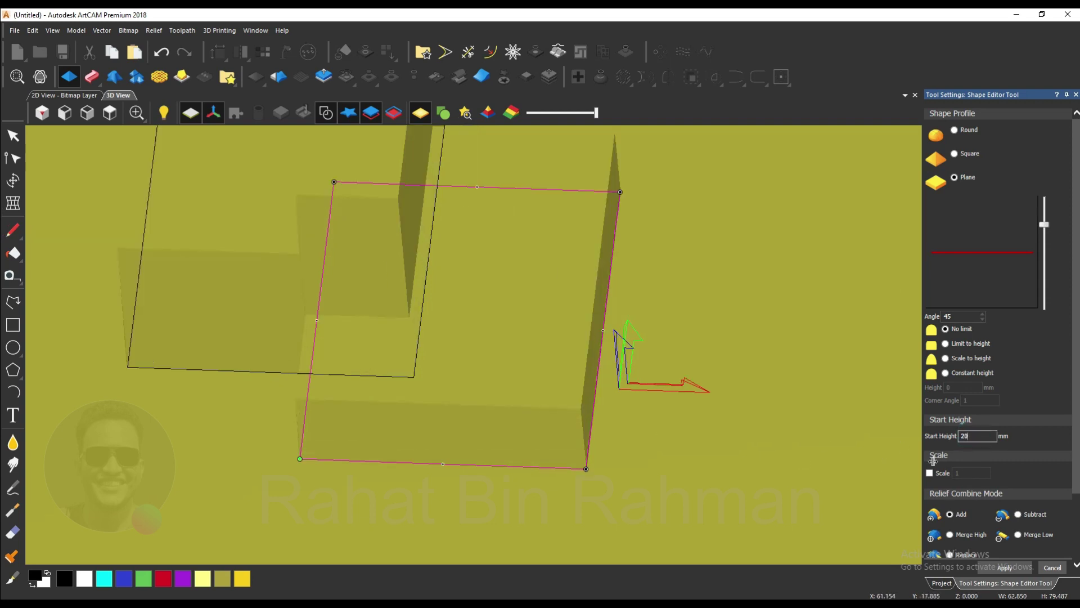
Examine the overlap of the two rectangles in 3D from above and from a low side angle with the Add combine mode
{"action": "scroll", "coordinate": [1060, 503], "scroll_direction": "down", "scroll_amount": 3}
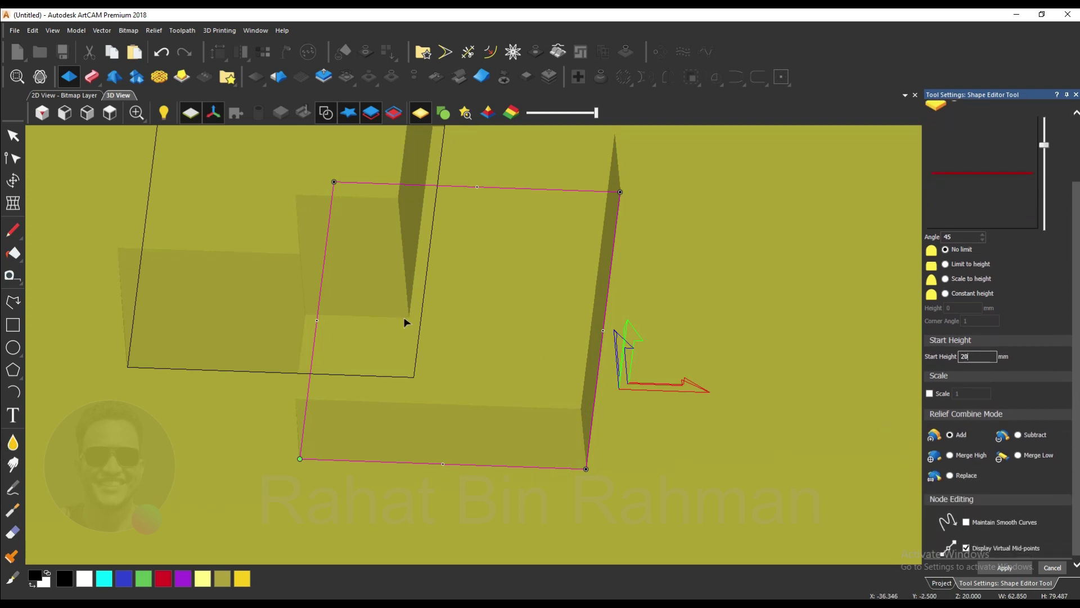
{"action": "scroll", "coordinate": [456, 367], "scroll_direction": "up", "scroll_amount": 2}
{"action": "scroll", "coordinate": [463, 360], "scroll_direction": "down", "scroll_amount": 2}
{"action": "scroll", "coordinate": [563, 421], "scroll_direction": "down", "scroll_amount": 1}
{"action": "scroll", "coordinate": [572, 398], "scroll_direction": "up", "scroll_amount": 3}
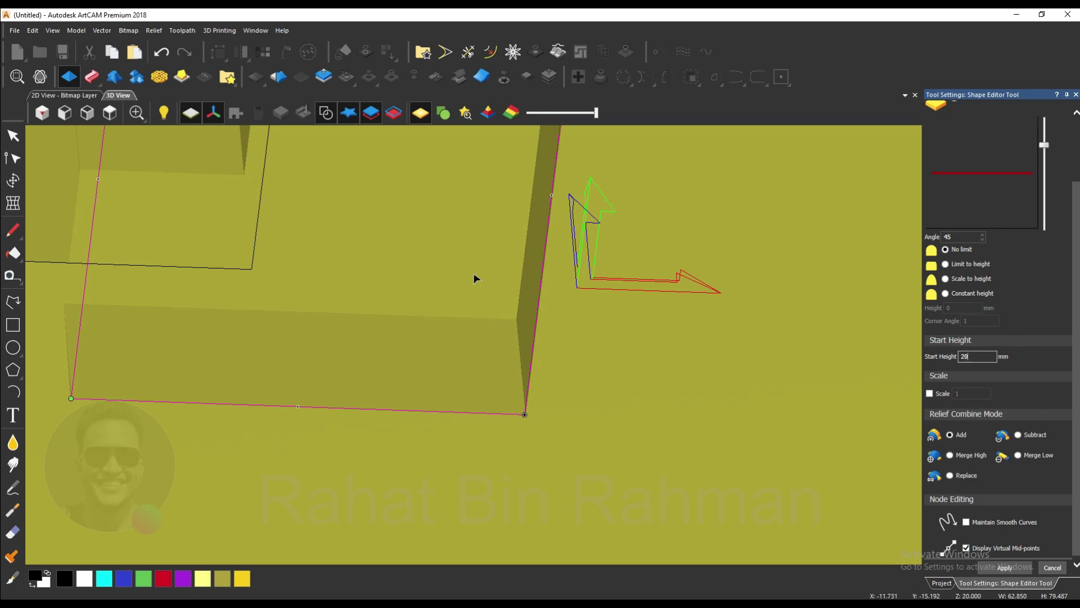
{"action": "scroll", "coordinate": [475, 278], "scroll_direction": "down", "scroll_amount": 5}
{"action": "scroll", "coordinate": [388, 269], "scroll_direction": "up", "scroll_amount": 1}
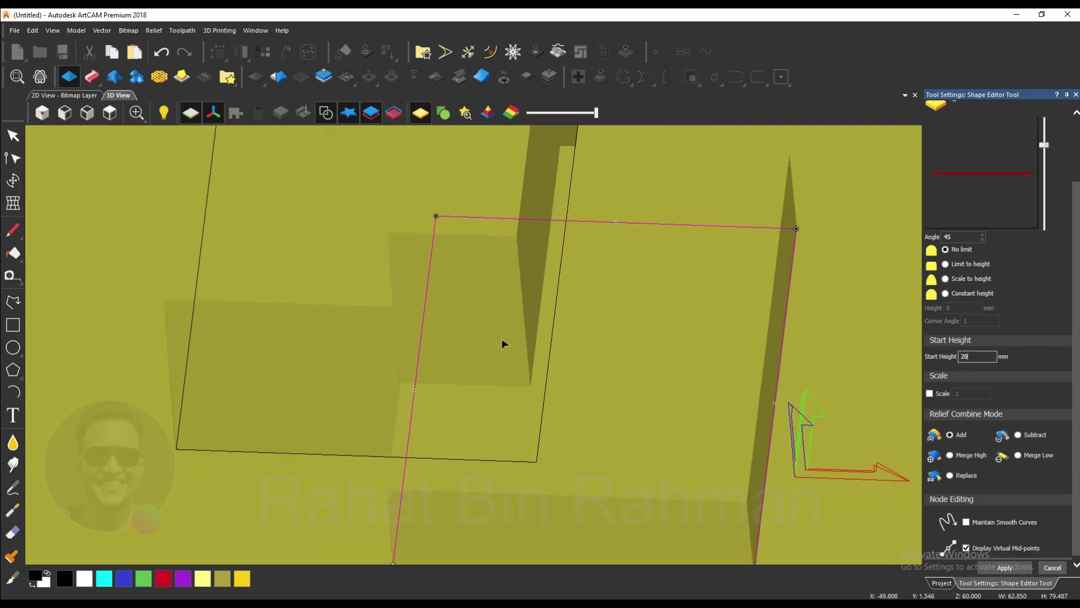
{"action": "left_click_drag", "start_coordinate": [588, 369], "coordinate": [630, 366]}
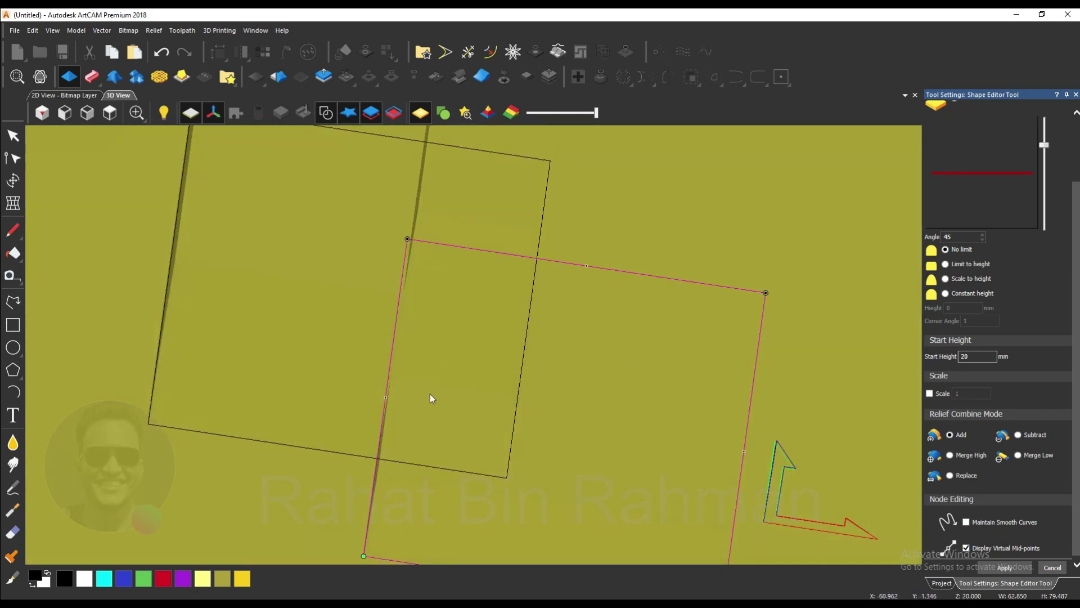
{"action": "left_click_drag", "start_coordinate": [432, 398], "coordinate": [391, 366]}
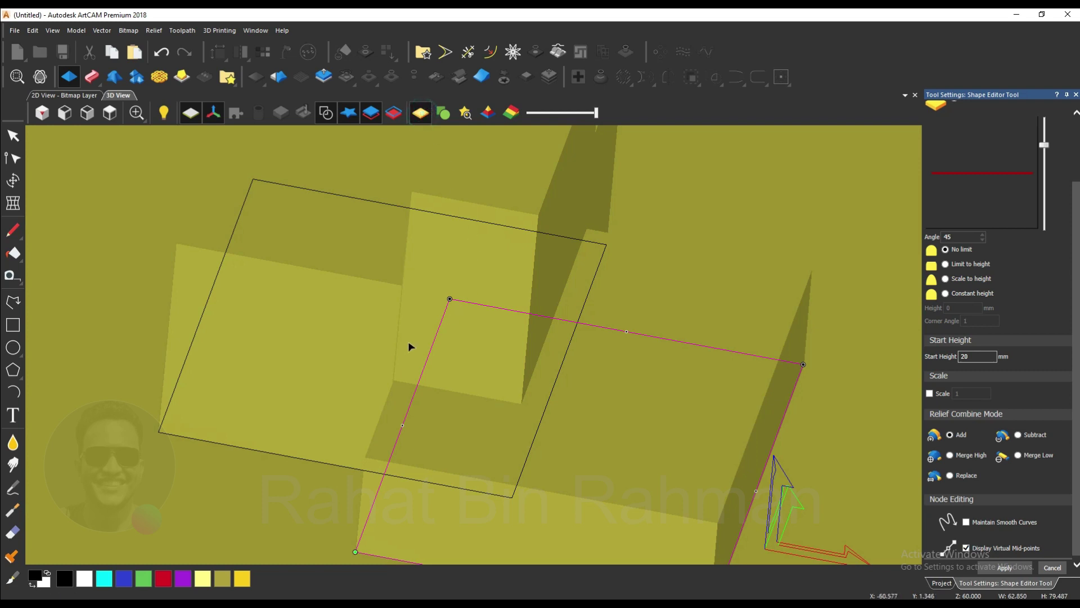
{"action": "scroll", "coordinate": [402, 329], "scroll_direction": "down", "scroll_amount": 5}
{"action": "scroll", "coordinate": [428, 315], "scroll_direction": "up", "scroll_amount": 4}
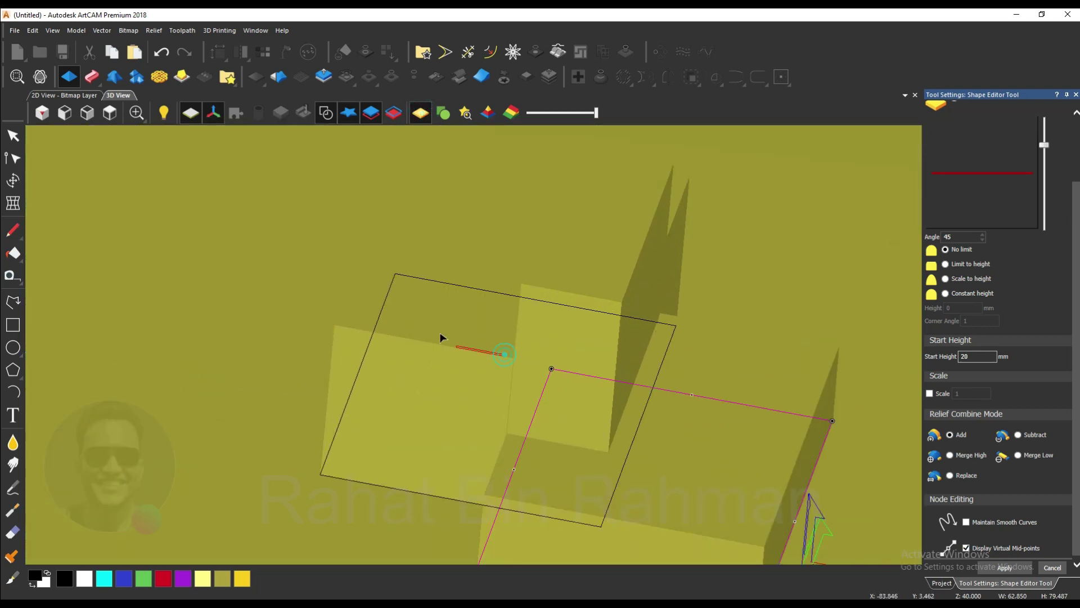
{"action": "left_click", "coordinate": [466, 364]}
{"action": "left_click", "coordinate": [723, 400]}
{"action": "left_click_drag", "start_coordinate": [437, 381], "coordinate": [470, 340]}
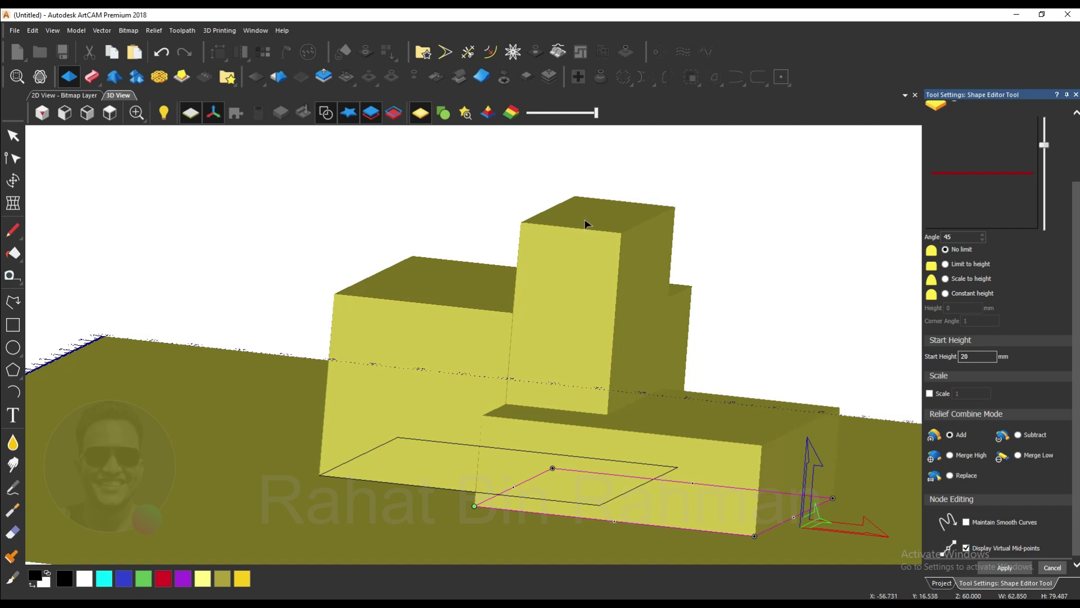
Switch the lower-right rectangle's relief combine mode to Subtract and inspect the previewed cut through the block and base
{"action": "left_click", "coordinate": [1019, 435]}
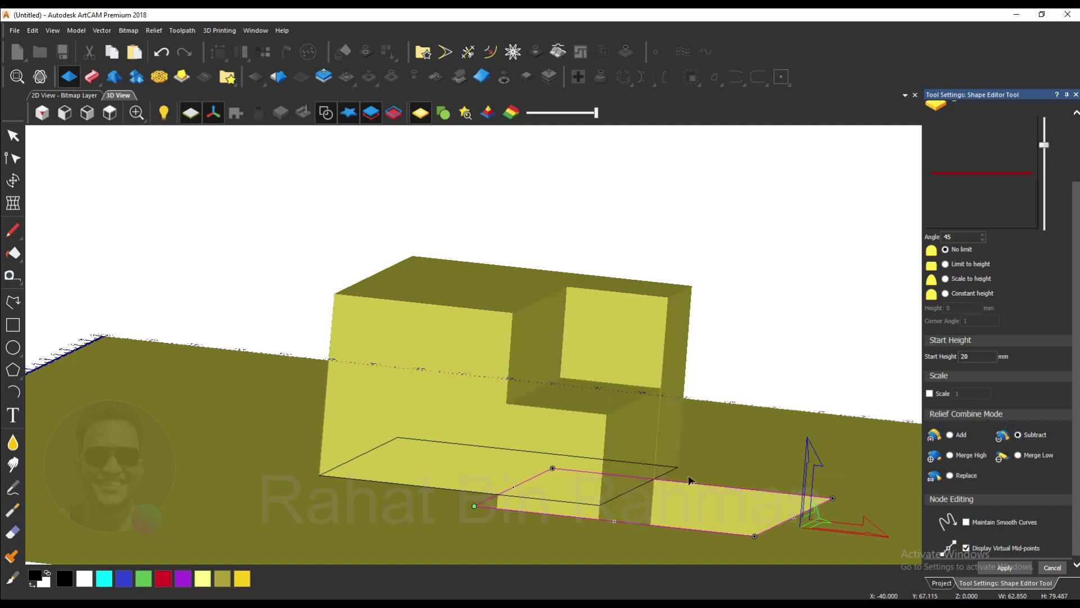
{"action": "scroll", "coordinate": [718, 477], "scroll_direction": "down", "scroll_amount": 3}
{"action": "scroll", "coordinate": [579, 444], "scroll_direction": "up", "scroll_amount": 5}
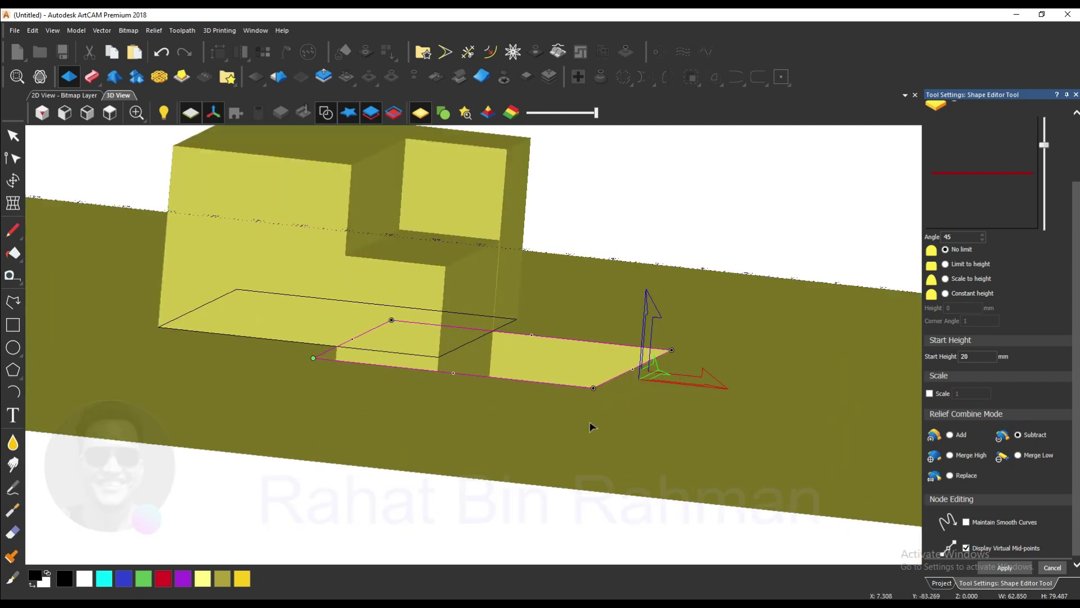
{"action": "scroll", "coordinate": [598, 349], "scroll_direction": "up", "scroll_amount": 3}
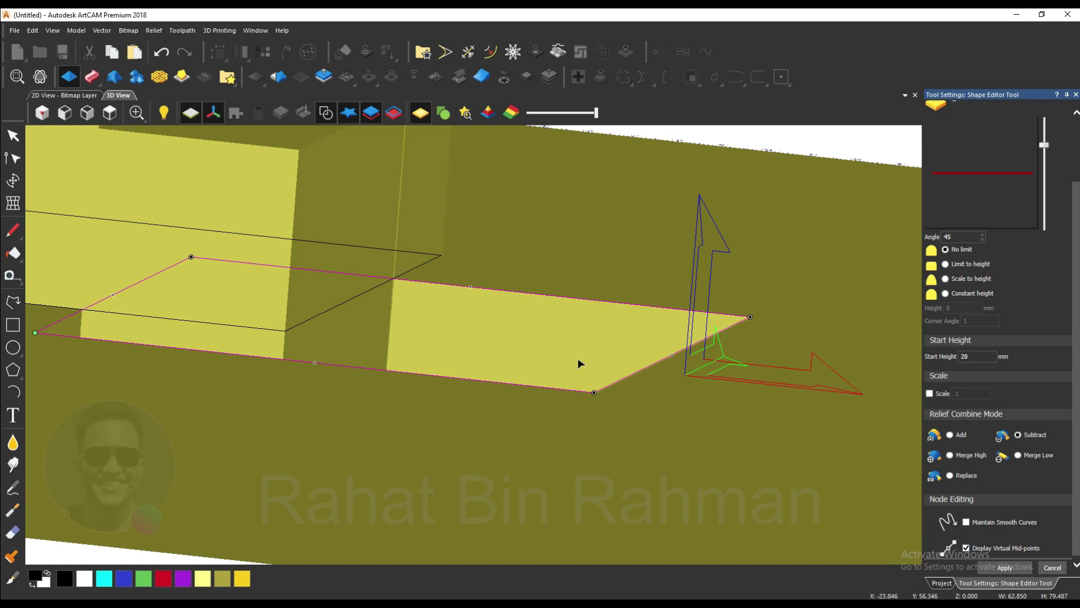
{"action": "scroll", "coordinate": [607, 433], "scroll_direction": "down", "scroll_amount": 5}
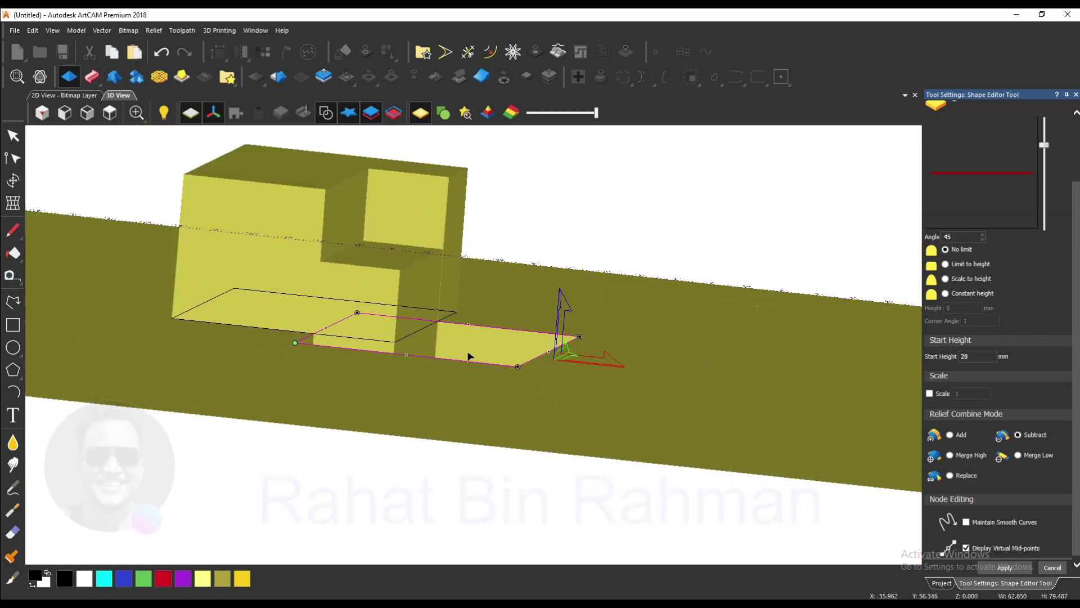
{"action": "scroll", "coordinate": [306, 225], "scroll_direction": "up", "scroll_amount": 3}
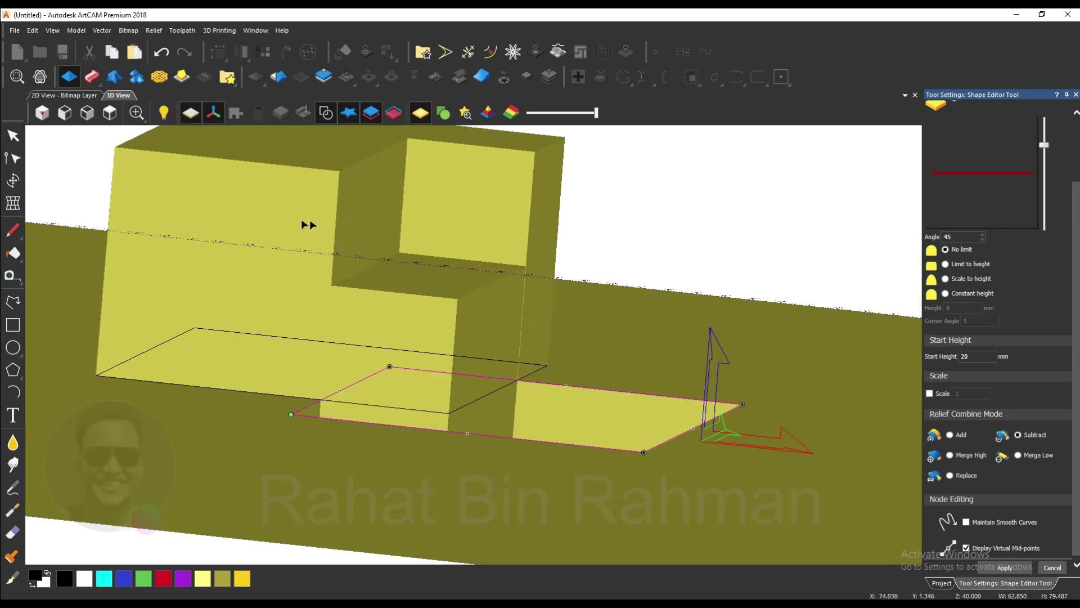
{"action": "scroll", "coordinate": [353, 273], "scroll_direction": "down", "scroll_amount": 3}
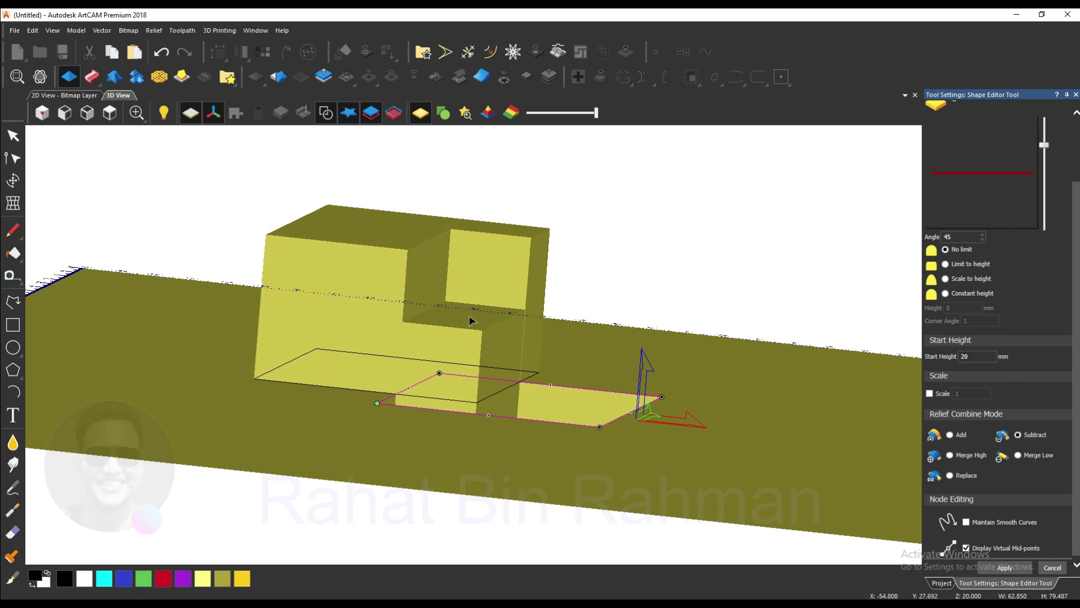
{"action": "scroll", "coordinate": [466, 331], "scroll_direction": "up", "scroll_amount": 3}
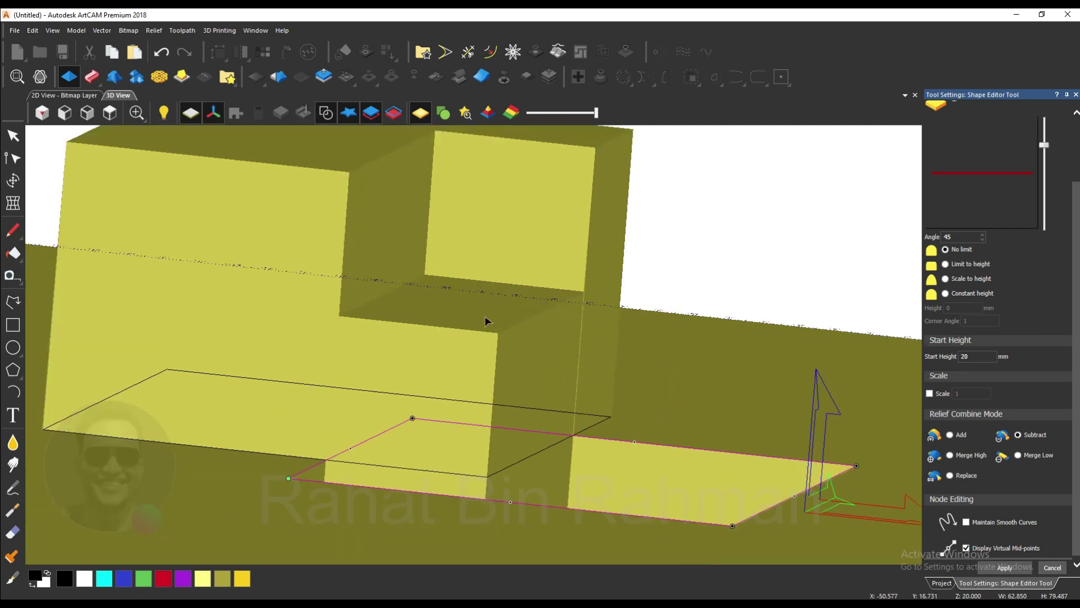
{"action": "scroll", "coordinate": [381, 248], "scroll_direction": "down", "scroll_amount": 2}
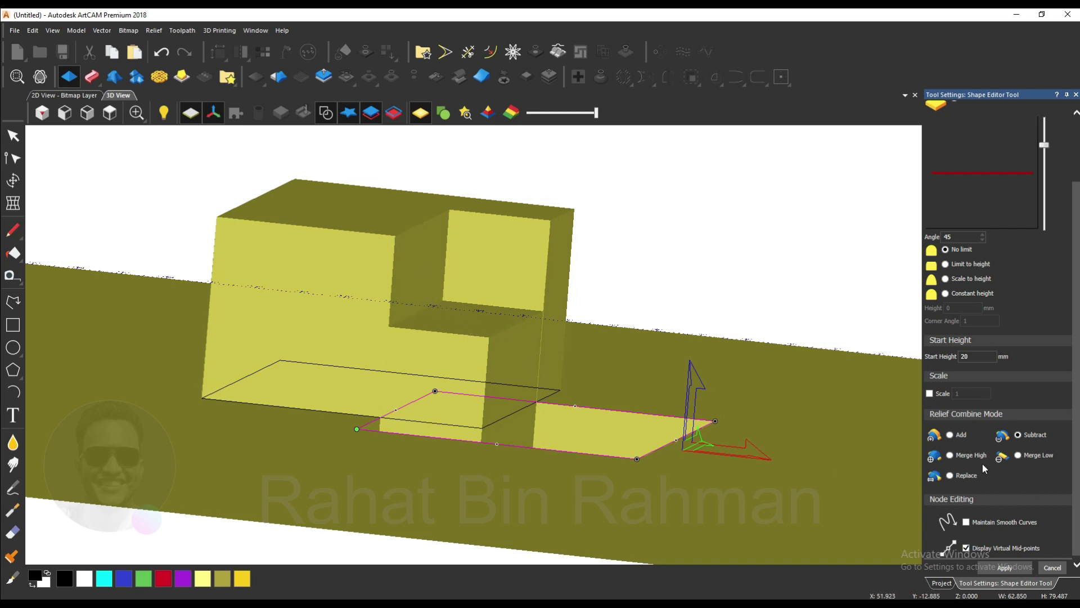
Change the lower-right rectangle's relief combine mode to Merge High and inspect the overlap with the taller block
{"action": "left_click", "coordinate": [951, 455]}
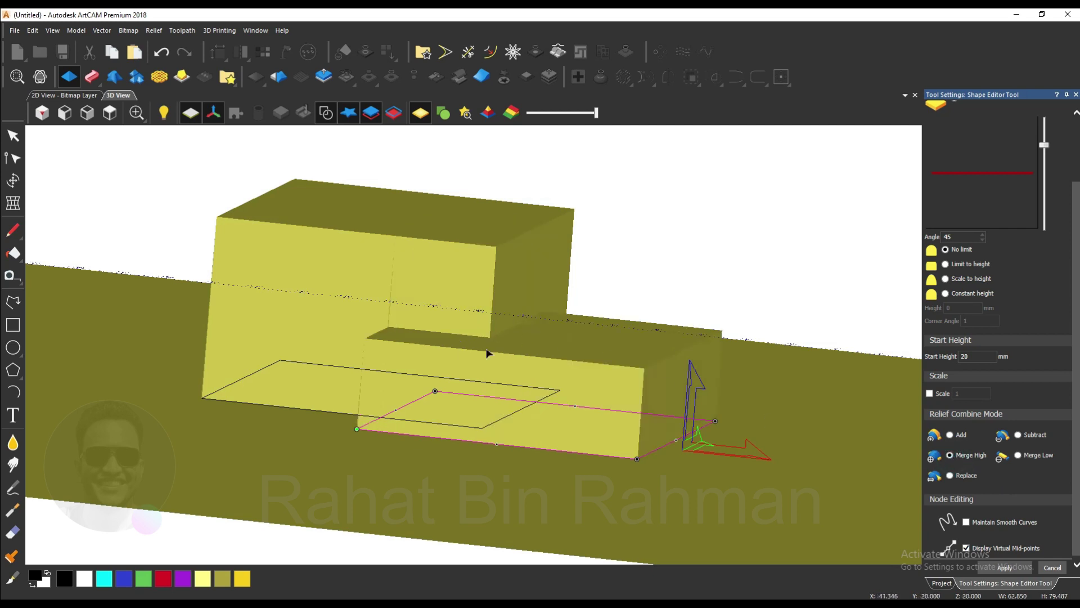
{"action": "scroll", "coordinate": [493, 351], "scroll_direction": "down", "scroll_amount": 5}
{"action": "scroll", "coordinate": [528, 343], "scroll_direction": "up", "scroll_amount": 8}
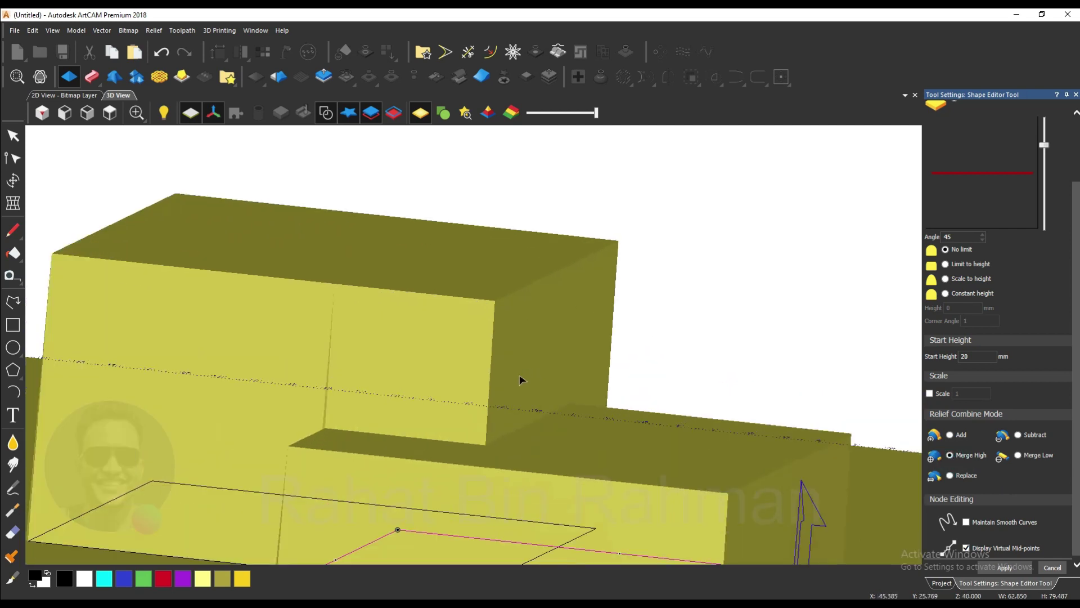
{"action": "scroll", "coordinate": [500, 366], "scroll_direction": "down", "scroll_amount": 4}
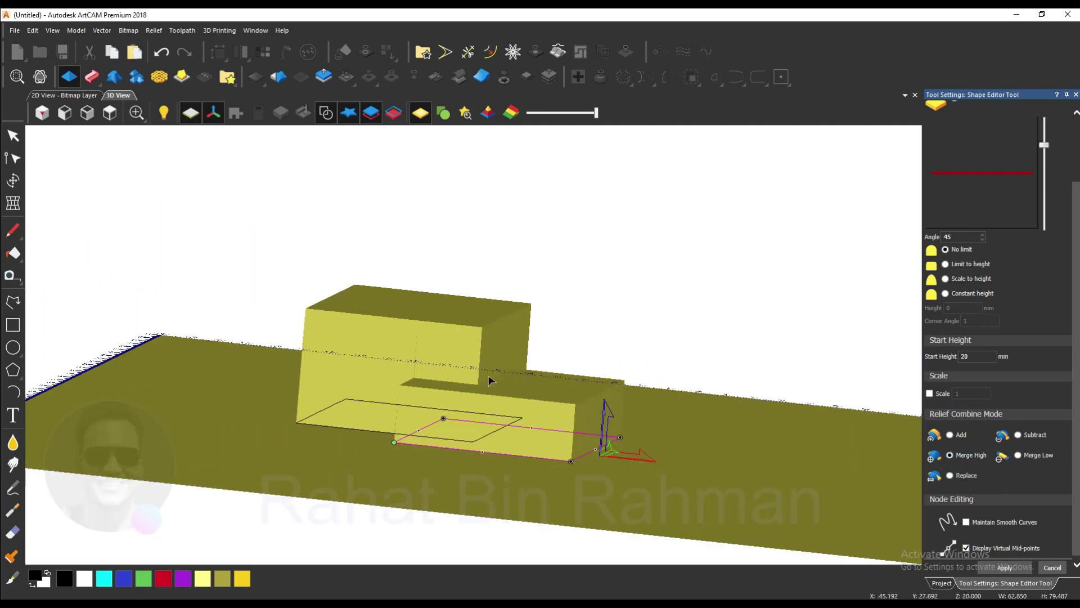
{"action": "scroll", "coordinate": [483, 380], "scroll_direction": "up", "scroll_amount": 5}
{"action": "scroll", "coordinate": [432, 405], "scroll_direction": "down", "scroll_amount": 2}
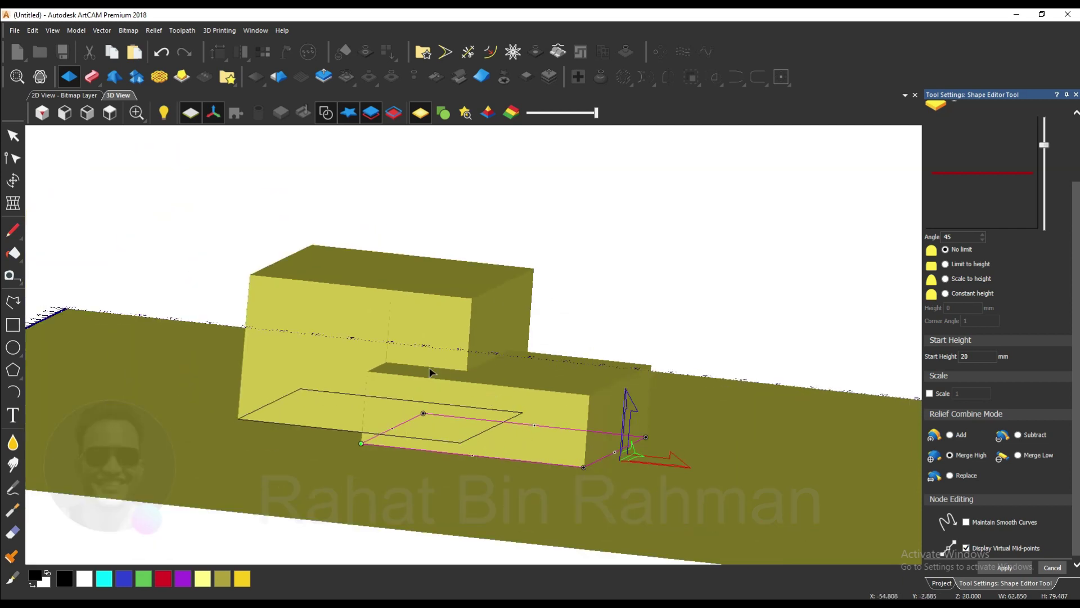
{"action": "scroll", "coordinate": [431, 372], "scroll_direction": "up", "scroll_amount": 3}
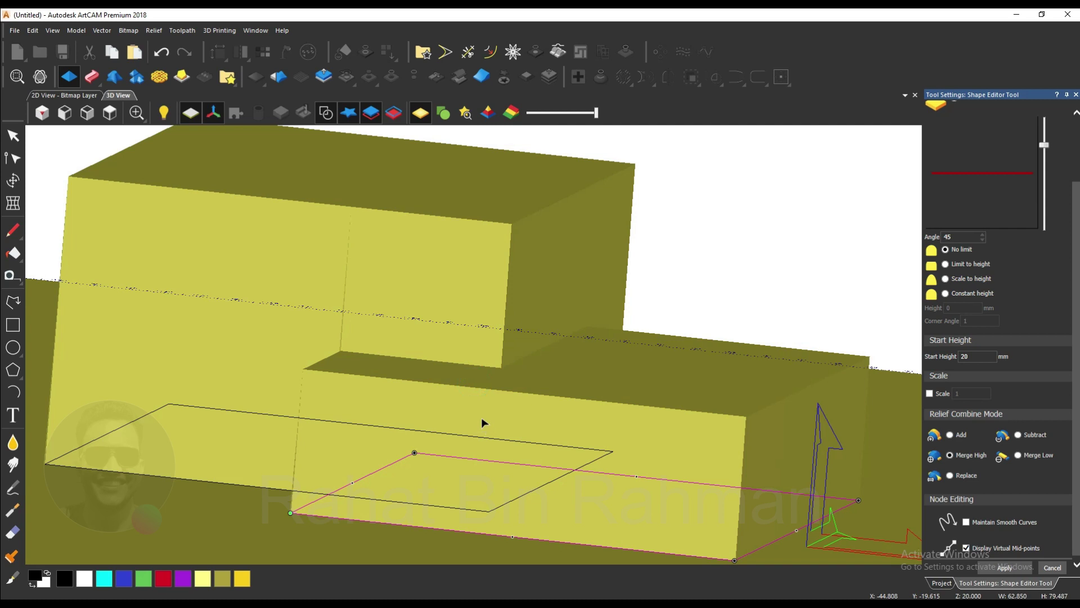
{"action": "scroll", "coordinate": [425, 394], "scroll_direction": "down", "scroll_amount": 5}
{"action": "left_click", "coordinate": [478, 439]}
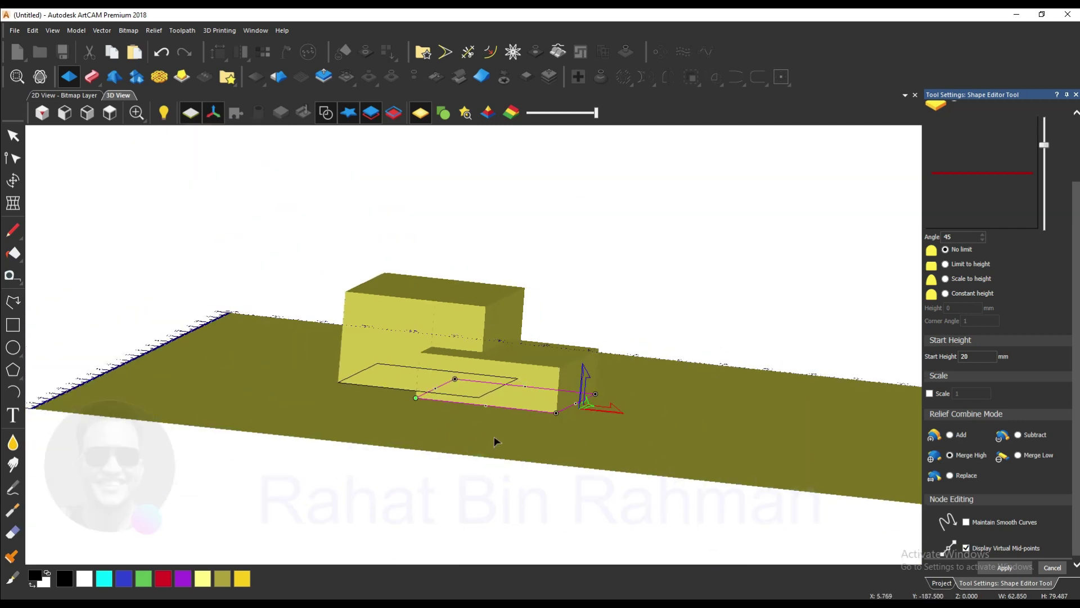
{"action": "scroll", "coordinate": [494, 435], "scroll_direction": "up", "scroll_amount": 6}
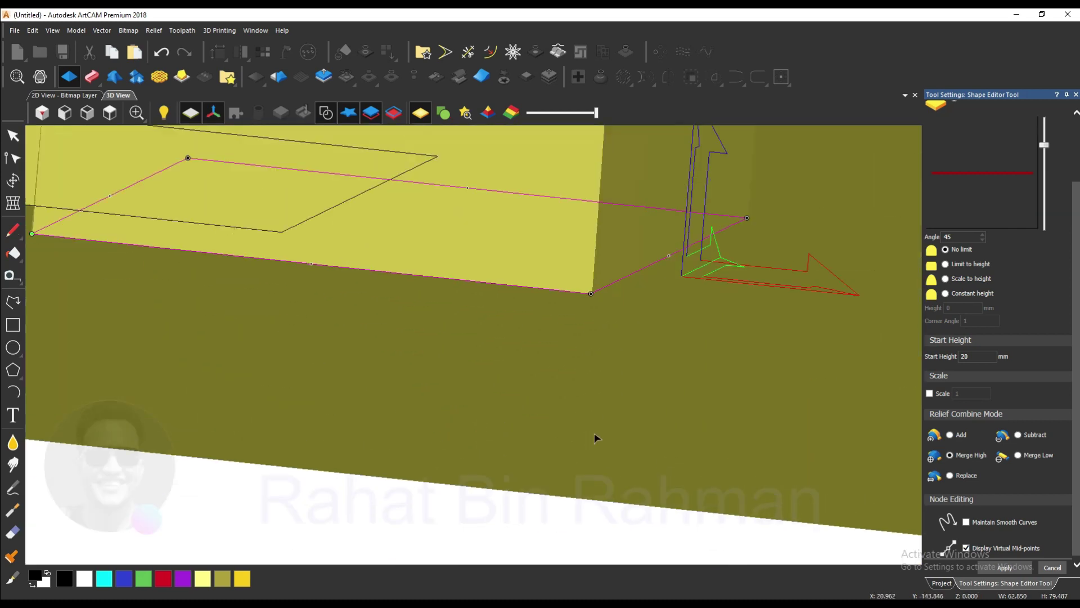
{"action": "scroll", "coordinate": [594, 437], "scroll_direction": "down", "scroll_amount": 5}
{"action": "scroll", "coordinate": [340, 272], "scroll_direction": "up", "scroll_amount": 2}
{"action": "scroll", "coordinate": [462, 386], "scroll_direction": "down", "scroll_amount": 2}
{"action": "scroll", "coordinate": [386, 209], "scroll_direction": "up", "scroll_amount": 2}
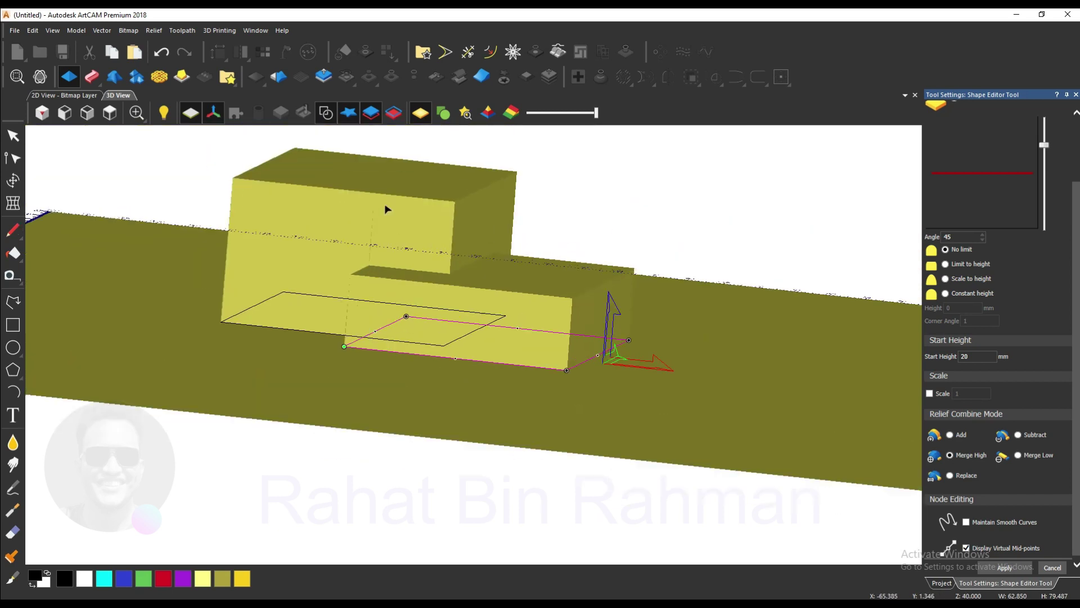
{"action": "scroll", "coordinate": [386, 209], "scroll_direction": "up", "scroll_amount": 2}
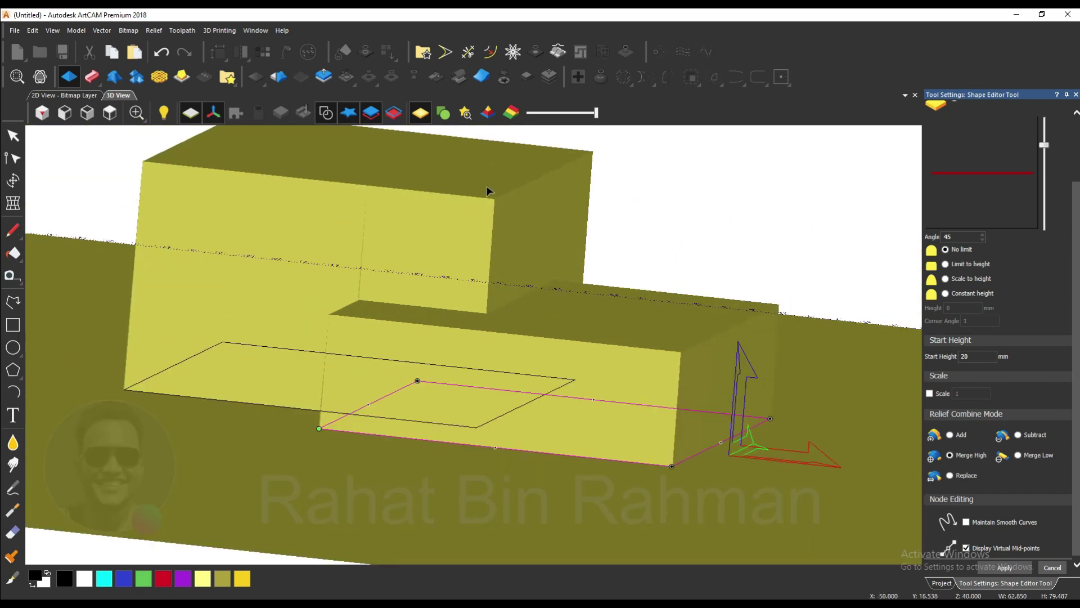
Set the lower-right rectangle's start height to 45 mm and inspect the step between the two top faces
{"action": "double_click", "coordinate": [973, 359]}
{"action": "type", "text": "45"}
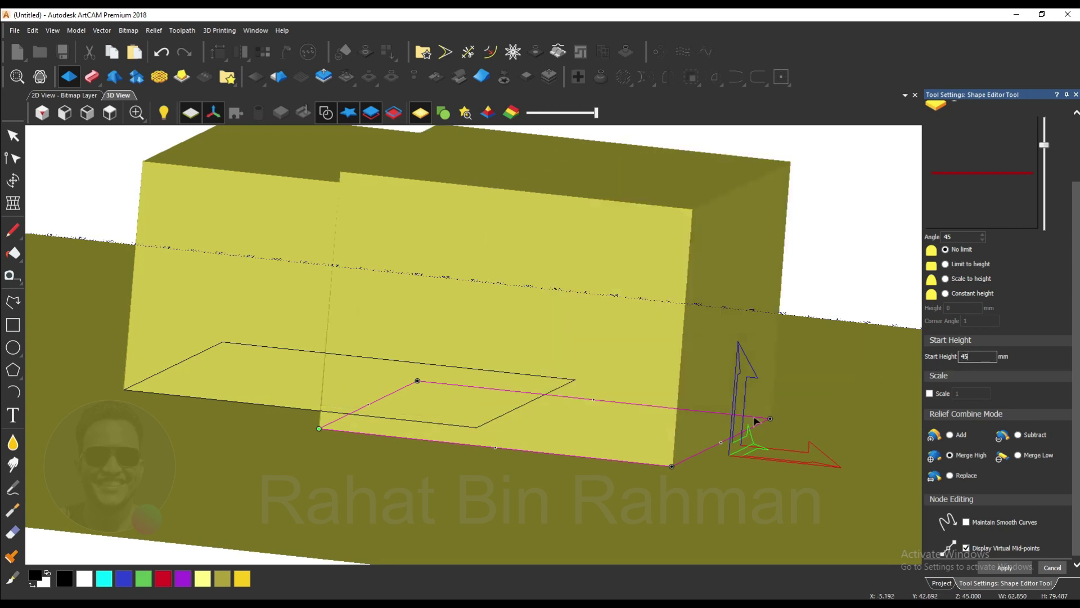
{"action": "scroll", "coordinate": [413, 279], "scroll_direction": "up", "scroll_amount": 5}
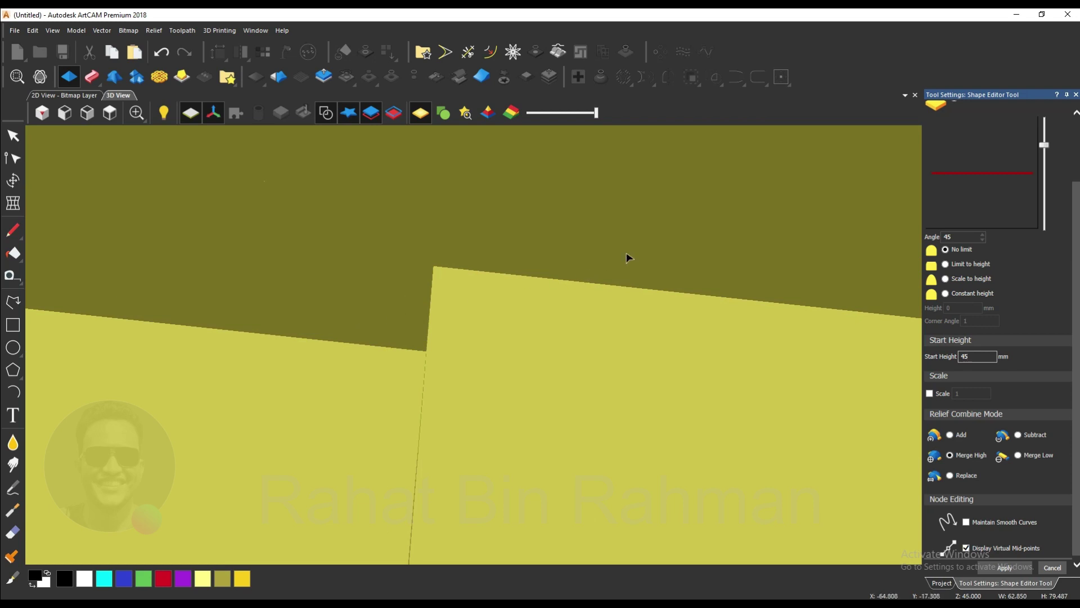
{"action": "scroll", "coordinate": [439, 270], "scroll_direction": "down", "scroll_amount": 3}
Return the lower-right rectangle's start height to 20 mm and view both blocks in full
{"action": "double_click", "coordinate": [979, 356]}
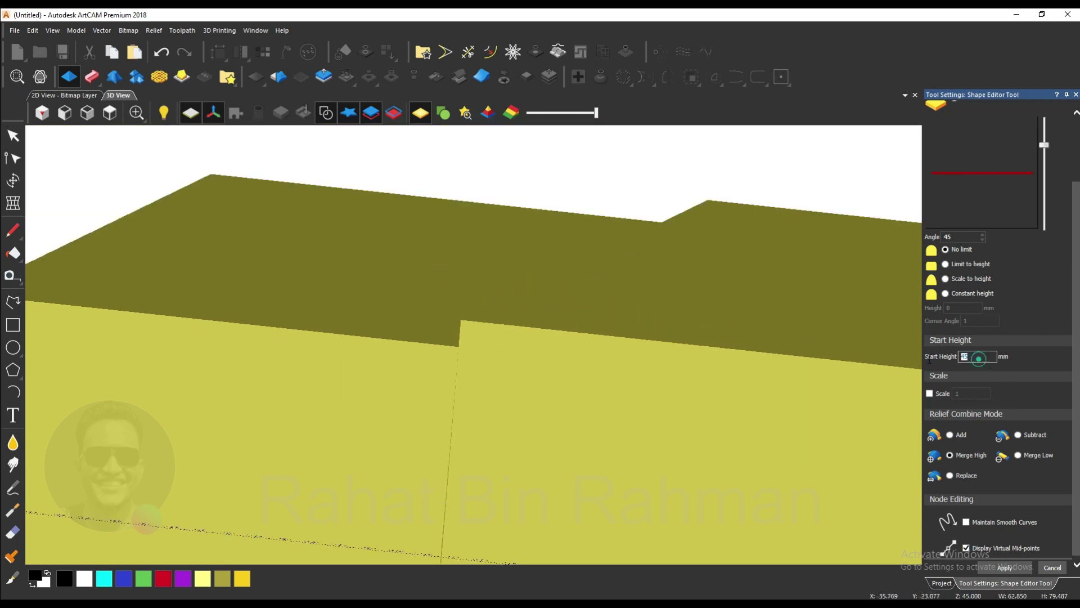
{"action": "type", "text": "20"}
{"action": "key", "text": "Return"}
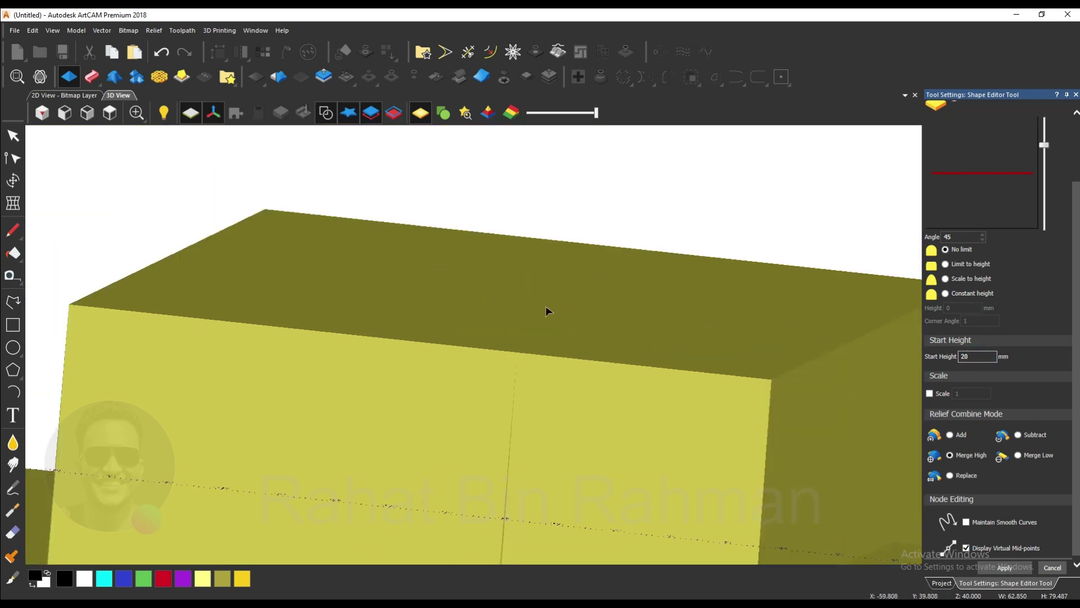
{"action": "scroll", "coordinate": [506, 298], "scroll_direction": "down", "scroll_amount": 5}
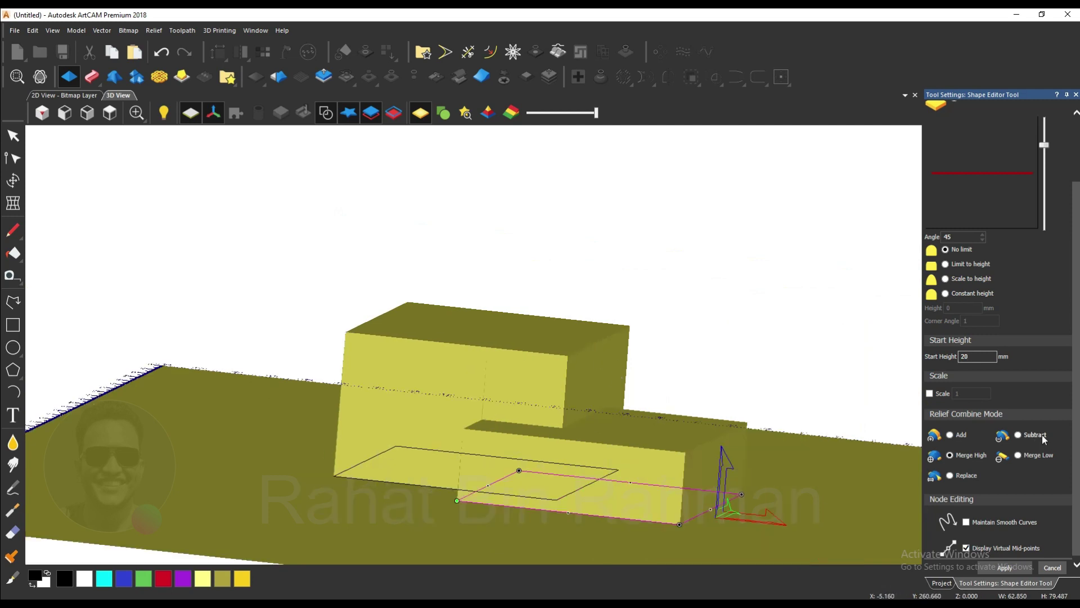
Set the lower-right rectangle's relief combine mode to Merge Low and inspect the notch in the taller block
{"action": "scroll", "coordinate": [1042, 467], "scroll_direction": "down", "scroll_amount": 1}
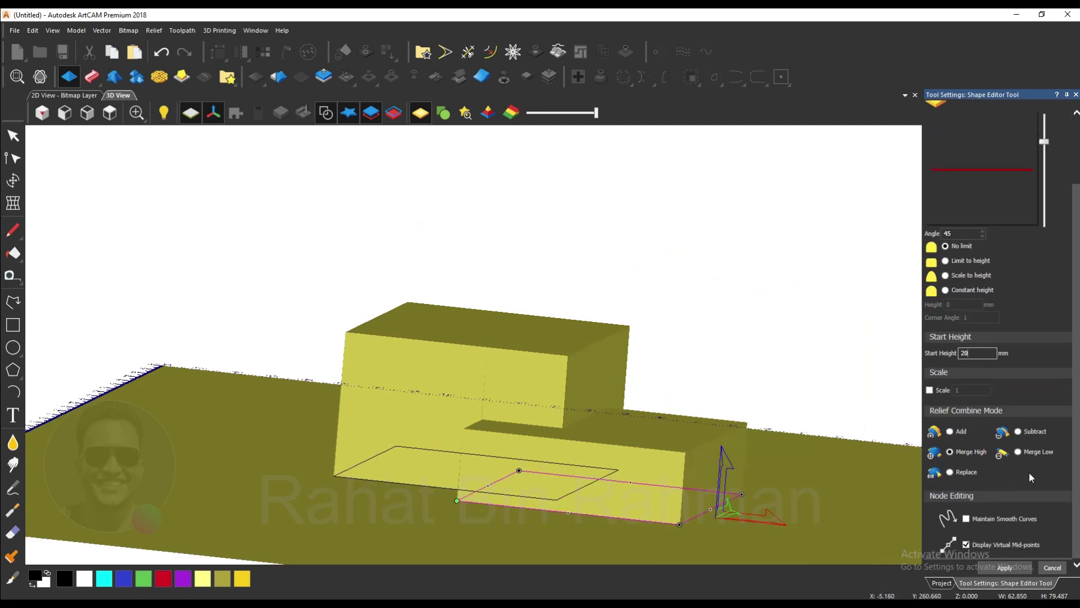
{"action": "left_click", "coordinate": [1019, 452]}
{"action": "scroll", "coordinate": [602, 458], "scroll_direction": "down", "scroll_amount": 2}
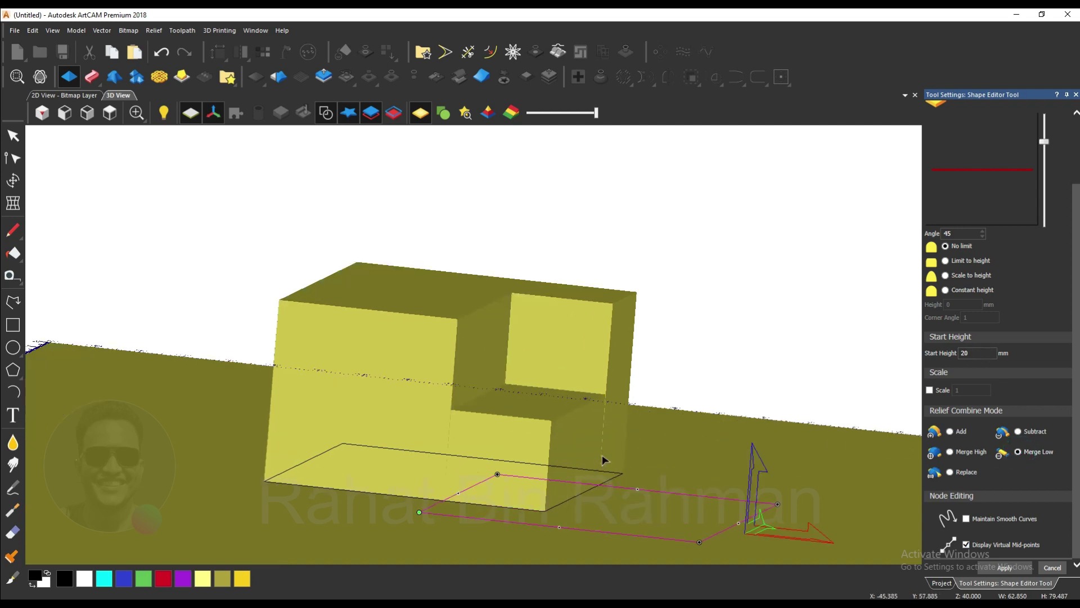
{"action": "scroll", "coordinate": [606, 456], "scroll_direction": "up", "scroll_amount": 2}
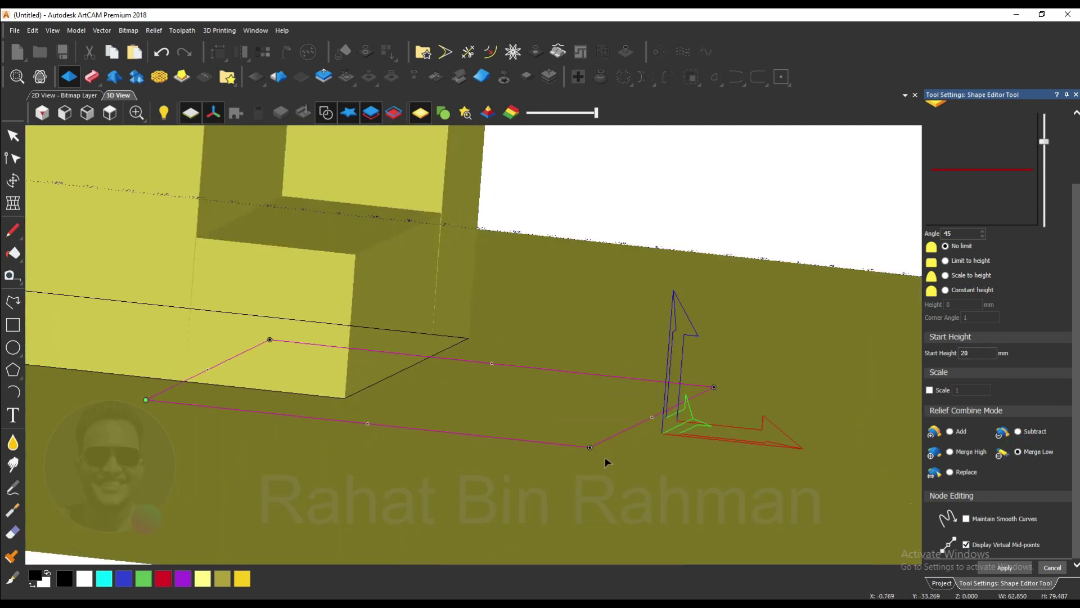
{"action": "scroll", "coordinate": [562, 437], "scroll_direction": "down", "scroll_amount": 3}
{"action": "scroll", "coordinate": [503, 380], "scroll_direction": "up", "scroll_amount": 2}
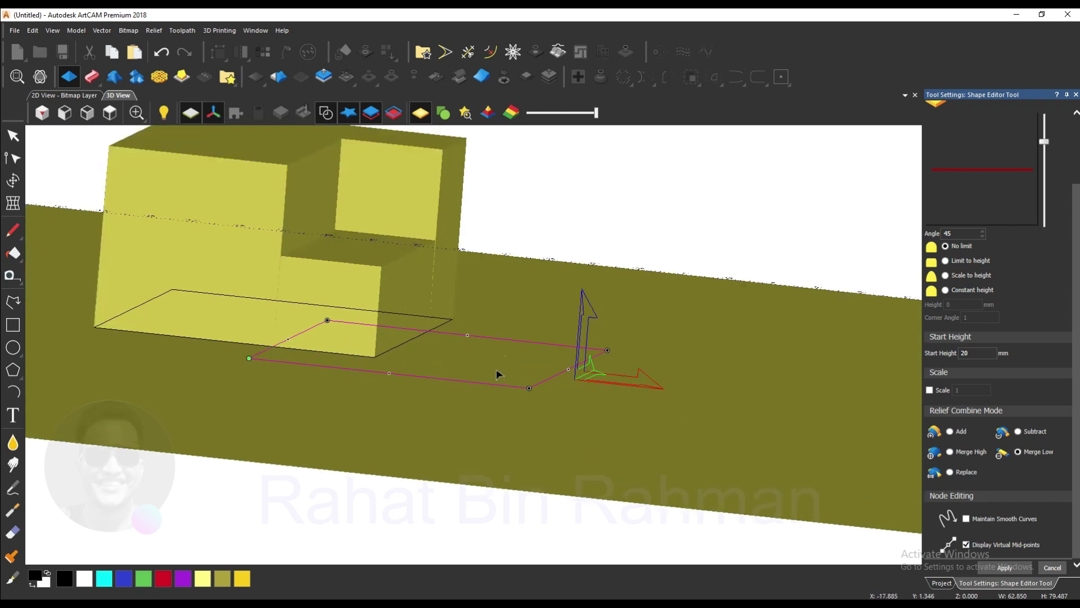
{"action": "scroll", "coordinate": [495, 374], "scroll_direction": "down", "scroll_amount": 2}
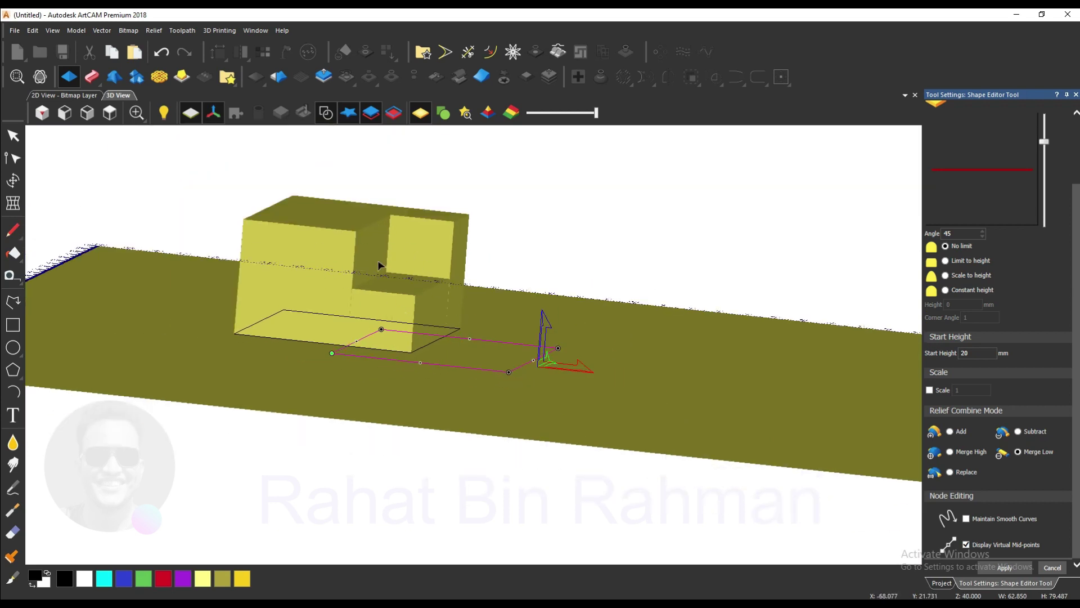
{"action": "scroll", "coordinate": [383, 259], "scroll_direction": "up", "scroll_amount": 3}
{"action": "scroll", "coordinate": [369, 280], "scroll_direction": "down", "scroll_amount": 3}
{"action": "scroll", "coordinate": [385, 292], "scroll_direction": "up", "scroll_amount": 3}
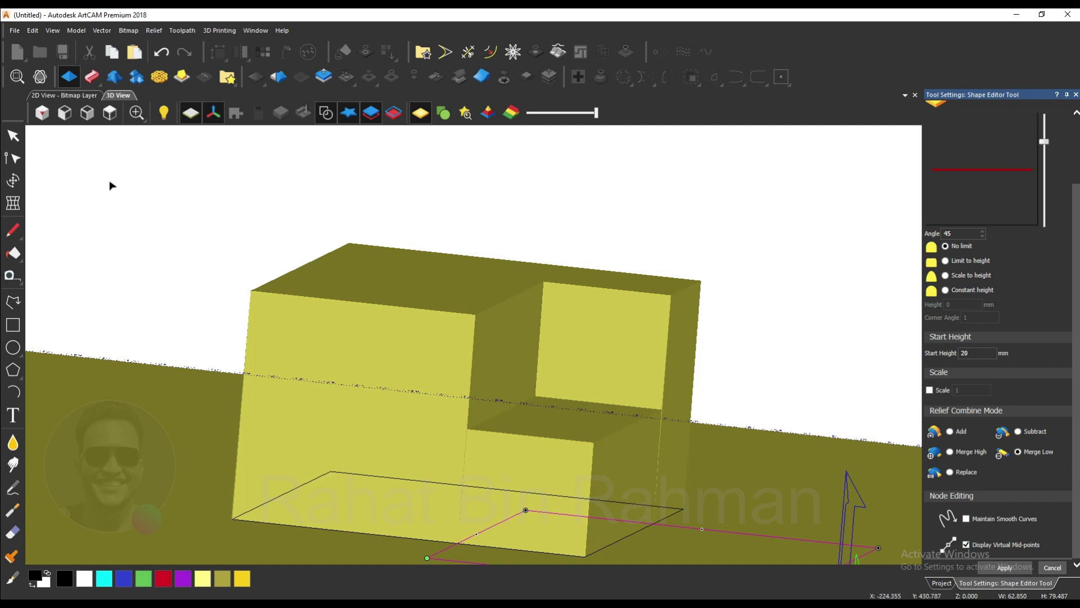
Check the overlapping rectangle outlines in the 2D view and reselect the lower-right rectangle in the 3D view to show its Merge Low result
{"action": "left_click", "coordinate": [81, 96]}
{"action": "scroll", "coordinate": [435, 352], "scroll_direction": "up", "scroll_amount": 5}
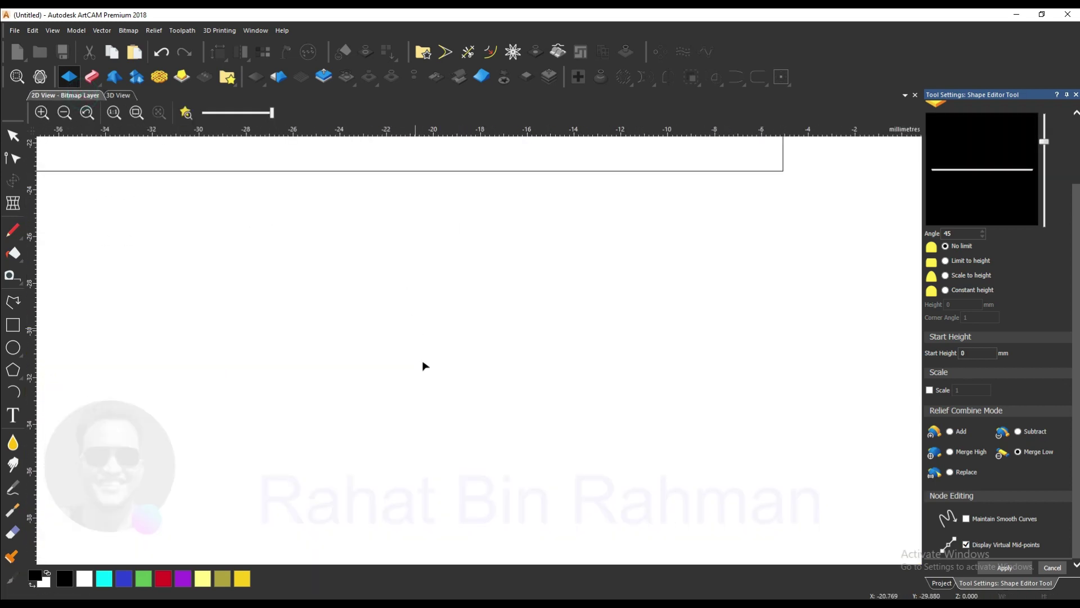
{"action": "scroll", "coordinate": [453, 272], "scroll_direction": "down", "scroll_amount": 5}
{"action": "scroll", "coordinate": [448, 306], "scroll_direction": "up", "scroll_amount": 5}
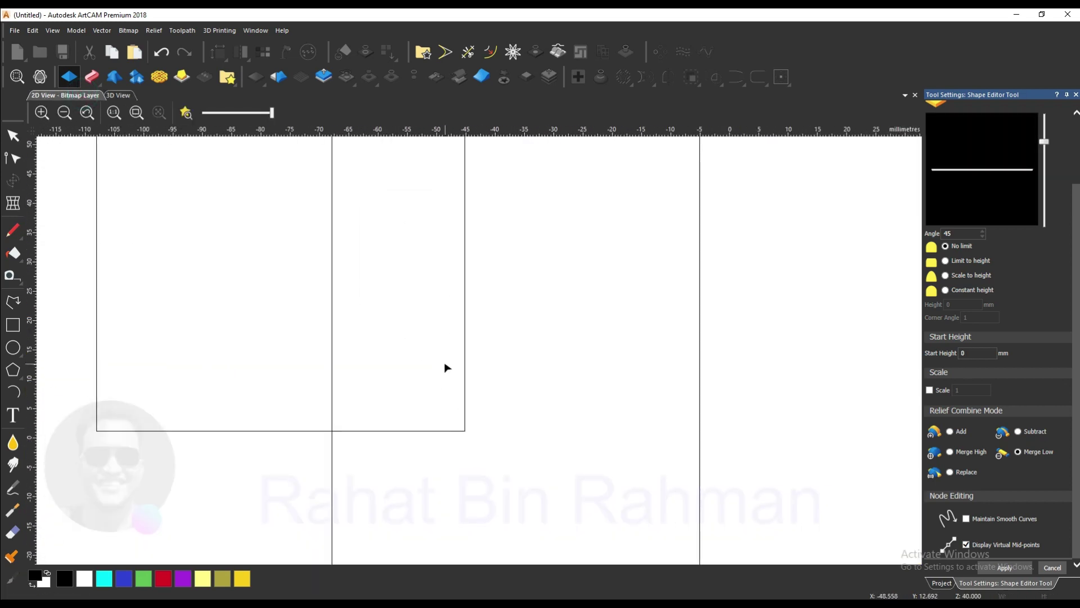
{"action": "left_click", "coordinate": [119, 95]}
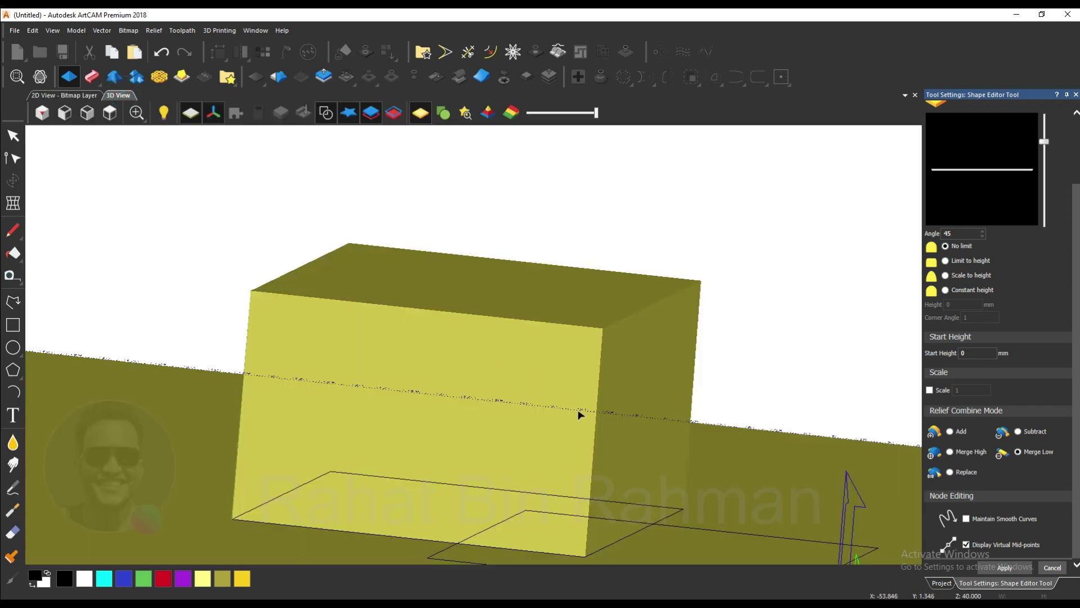
{"action": "scroll", "coordinate": [583, 412], "scroll_direction": "down", "scroll_amount": 4}
{"action": "scroll", "coordinate": [554, 390], "scroll_direction": "up", "scroll_amount": 2}
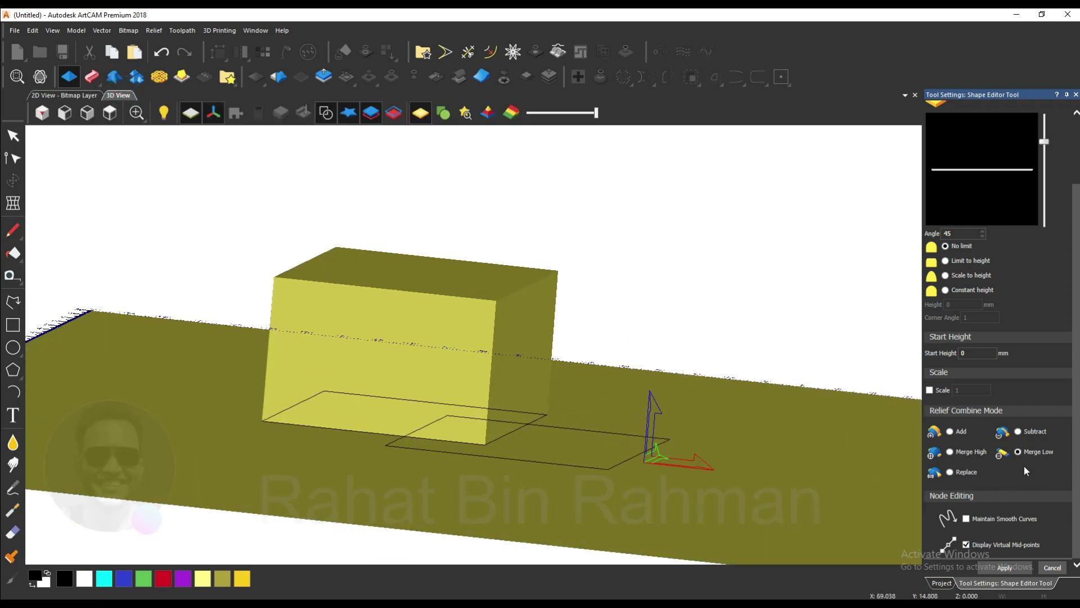
{"action": "left_click", "coordinate": [543, 448]}
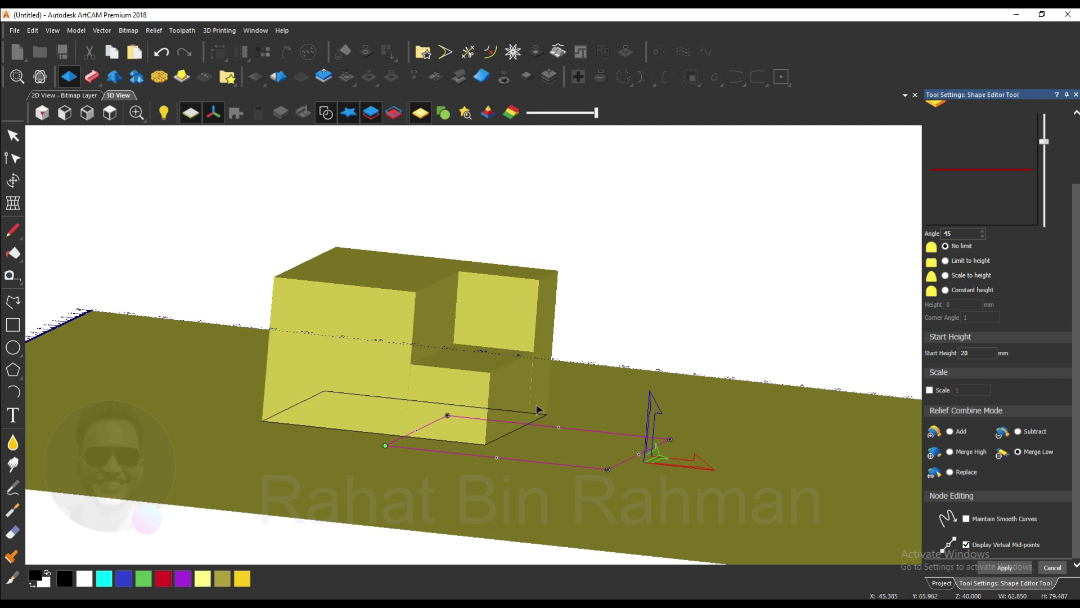
Set the lower-right rectangle's relief combine mode to Replace and inspect how its block cuts into the taller block
{"action": "left_click", "coordinate": [950, 473]}
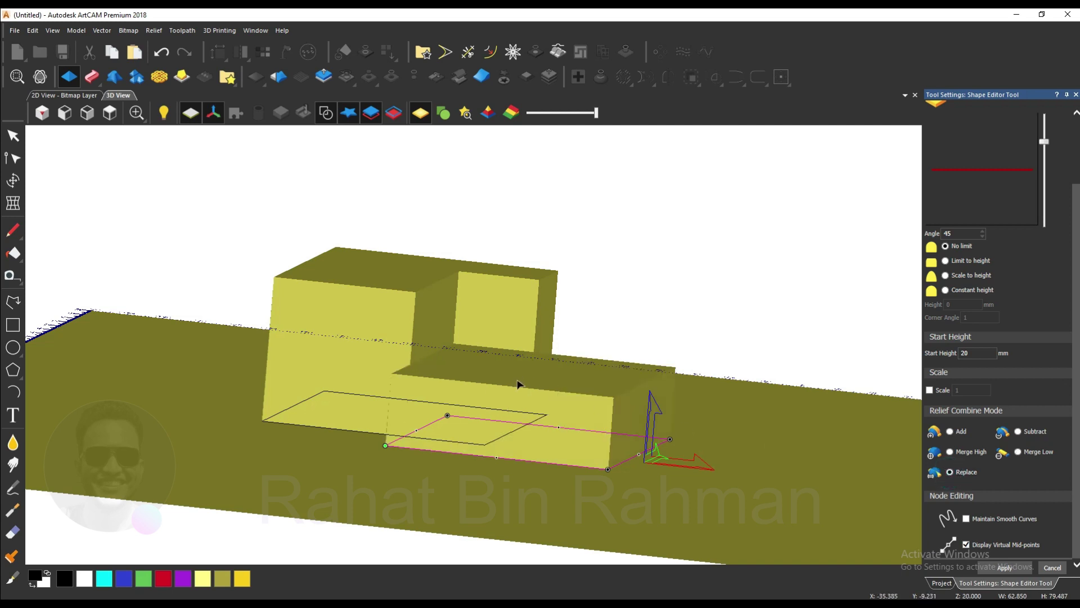
{"action": "scroll", "coordinate": [498, 367], "scroll_direction": "up", "scroll_amount": 2}
{"action": "scroll", "coordinate": [497, 368], "scroll_direction": "down", "scroll_amount": 4}
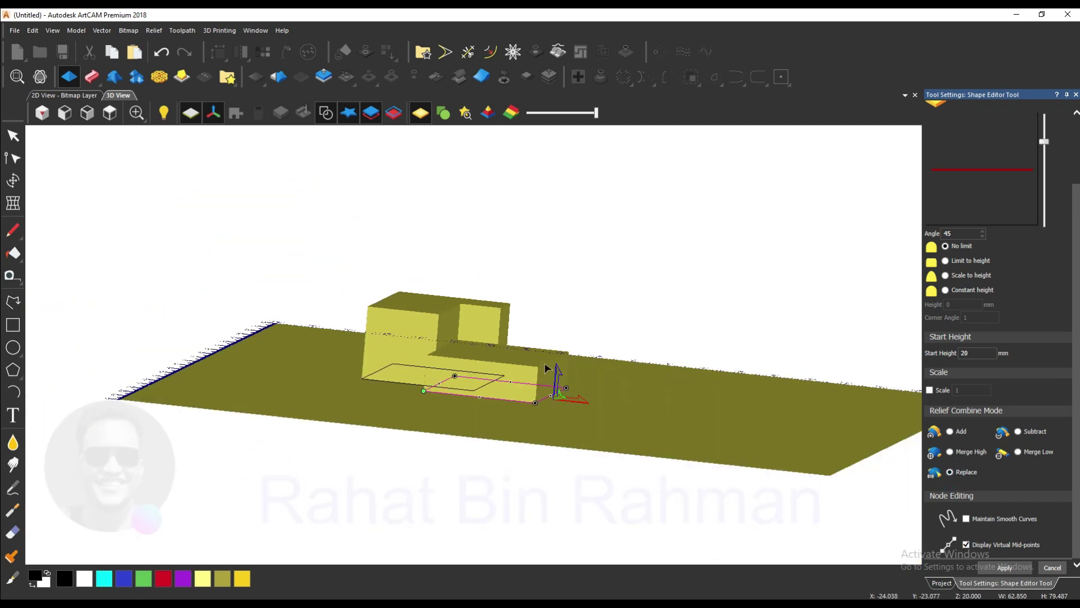
{"action": "scroll", "coordinate": [548, 365], "scroll_direction": "up", "scroll_amount": 4}
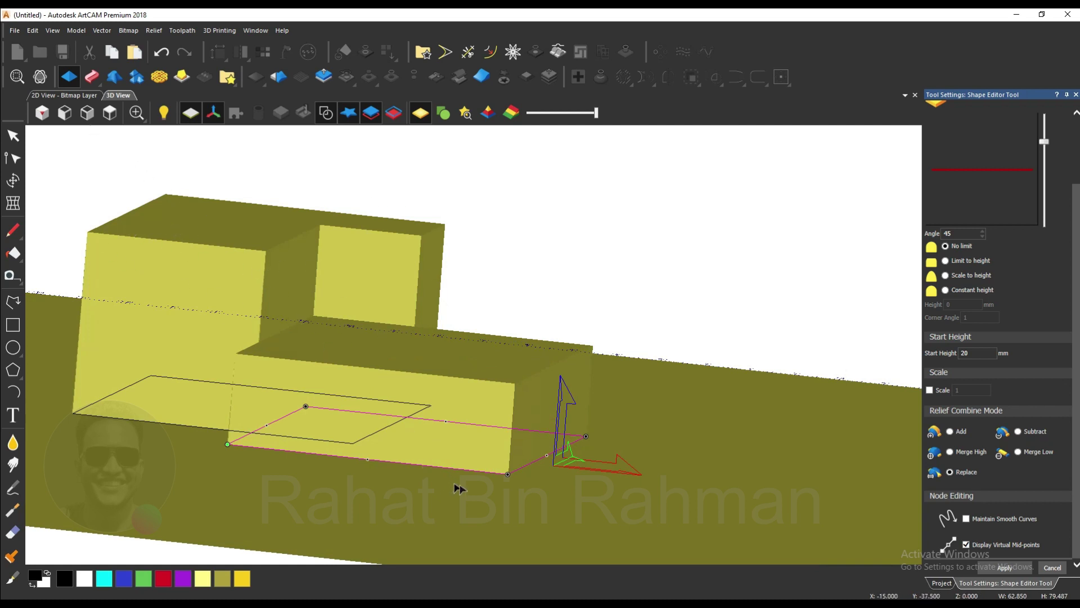
Deselect the lower-right rectangle to view the taller block alone from a steeper angle, and reselect it to compare the Replace result
{"action": "left_click", "coordinate": [495, 501]}
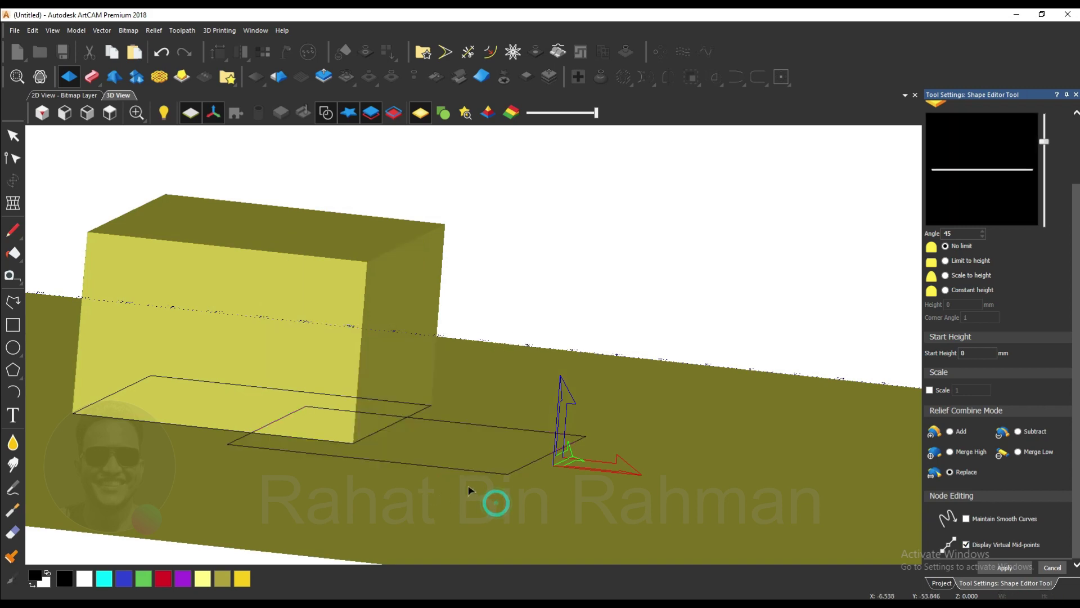
{"action": "scroll", "coordinate": [441, 429], "scroll_direction": "down", "scroll_amount": 3}
{"action": "mouse_move", "coordinate": [441, 429]}
{"action": "left_mouse_down"}
{"action": "mouse_move", "coordinate": [467, 526]}
{"action": "mouse_move", "coordinate": [490, 535]}
{"action": "mouse_move", "coordinate": [437, 414]}
{"action": "left_mouse_up"}
{"action": "scroll", "coordinate": [421, 391], "scroll_direction": "up", "scroll_amount": 3}
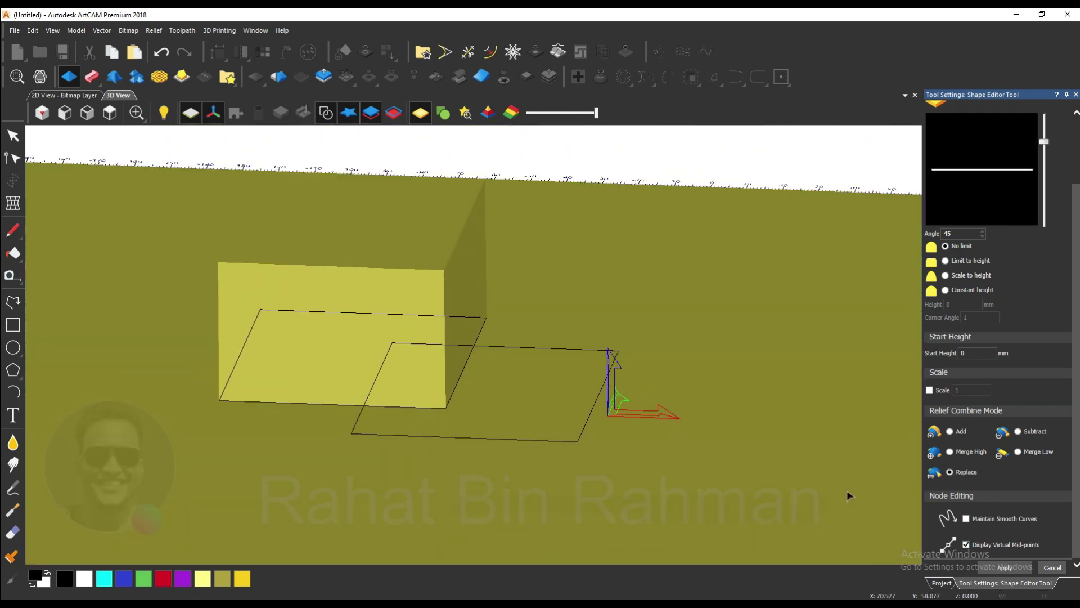
{"action": "left_click", "coordinate": [524, 423]}
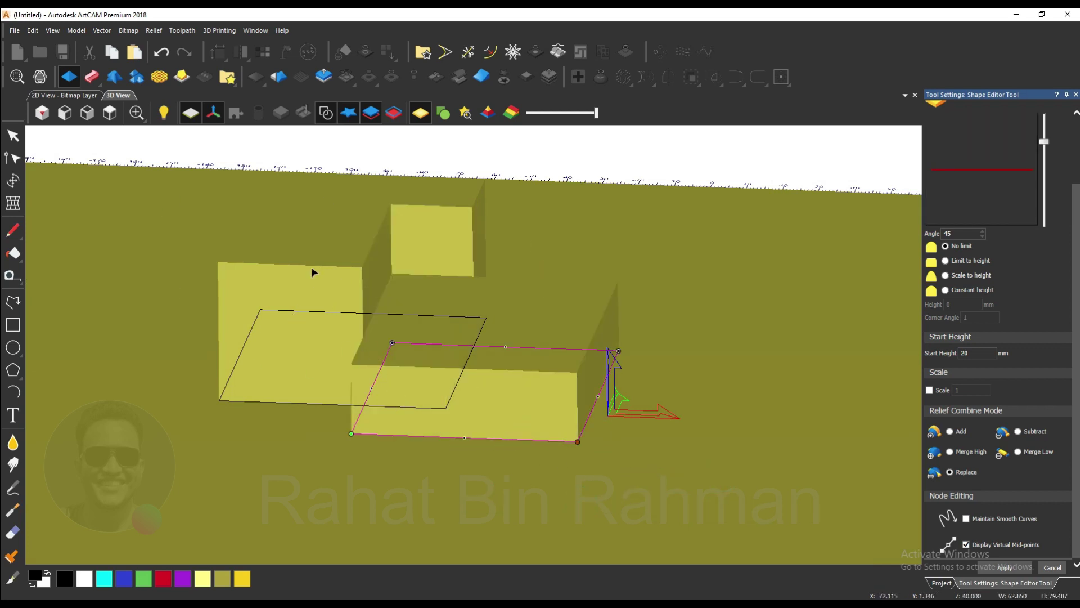
Examine the Replace result where the two rectangles overlap, both close up and with the blocks in full
{"action": "scroll", "coordinate": [417, 366], "scroll_direction": "down", "scroll_amount": 2}
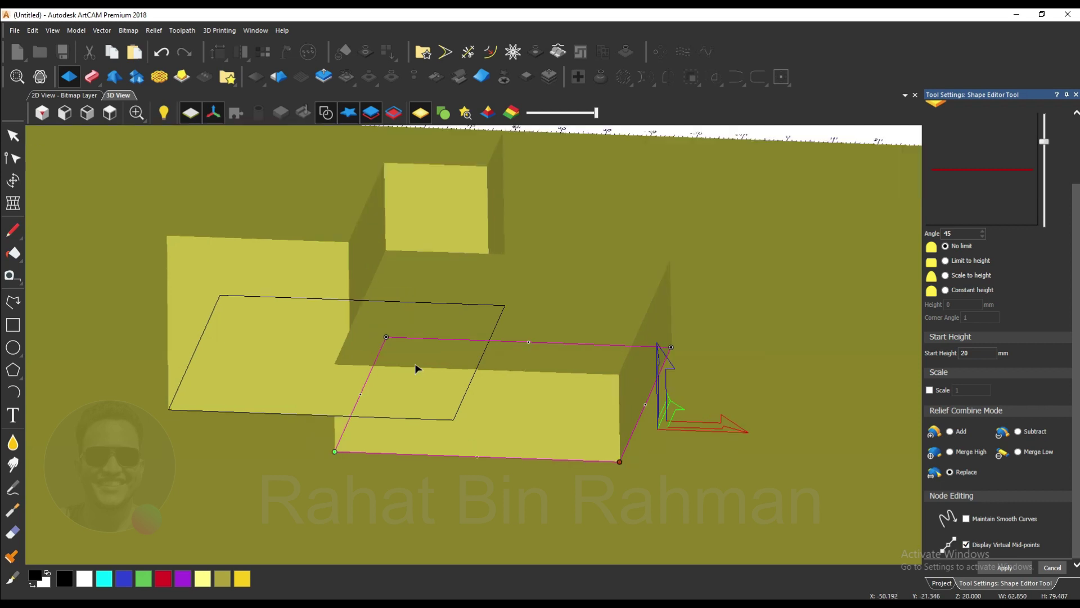
{"action": "scroll", "coordinate": [477, 272], "scroll_direction": "up", "scroll_amount": 3}
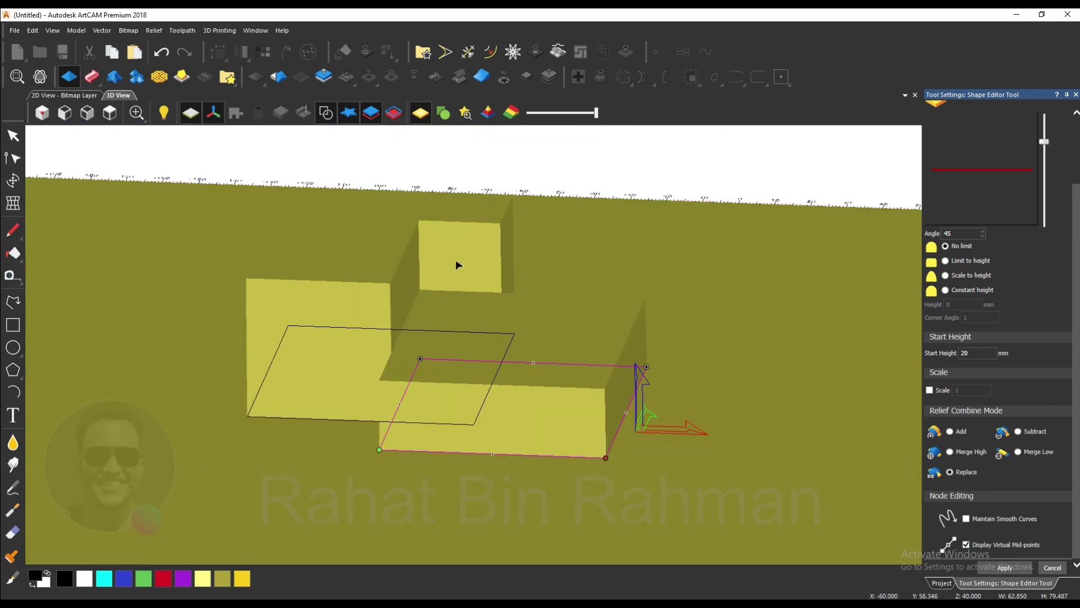
{"action": "scroll", "coordinate": [506, 386], "scroll_direction": "down", "scroll_amount": 4}
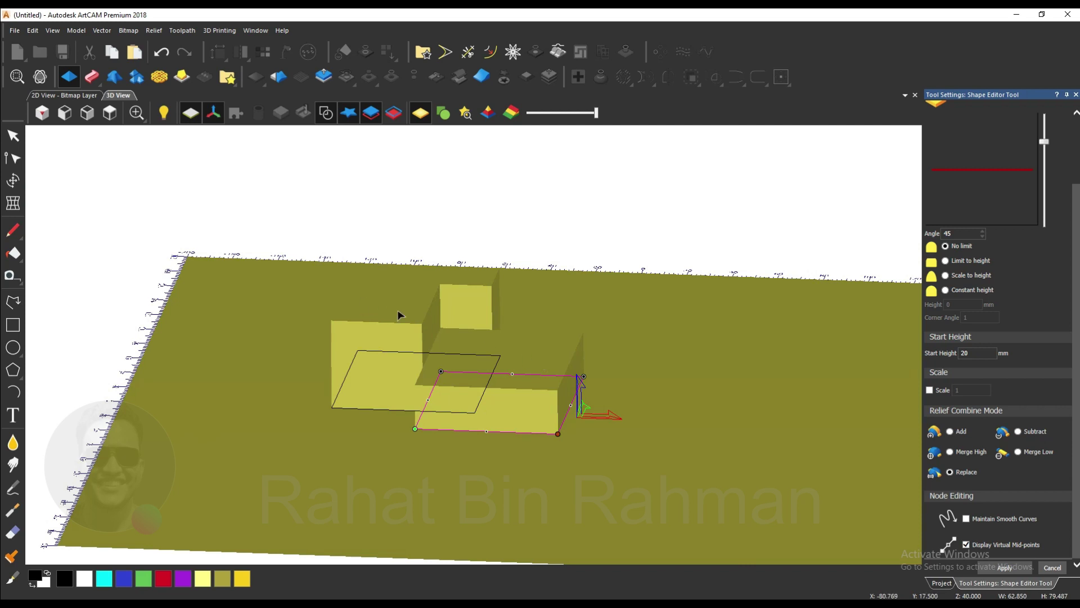
{"action": "scroll", "coordinate": [460, 325], "scroll_direction": "up", "scroll_amount": 3}
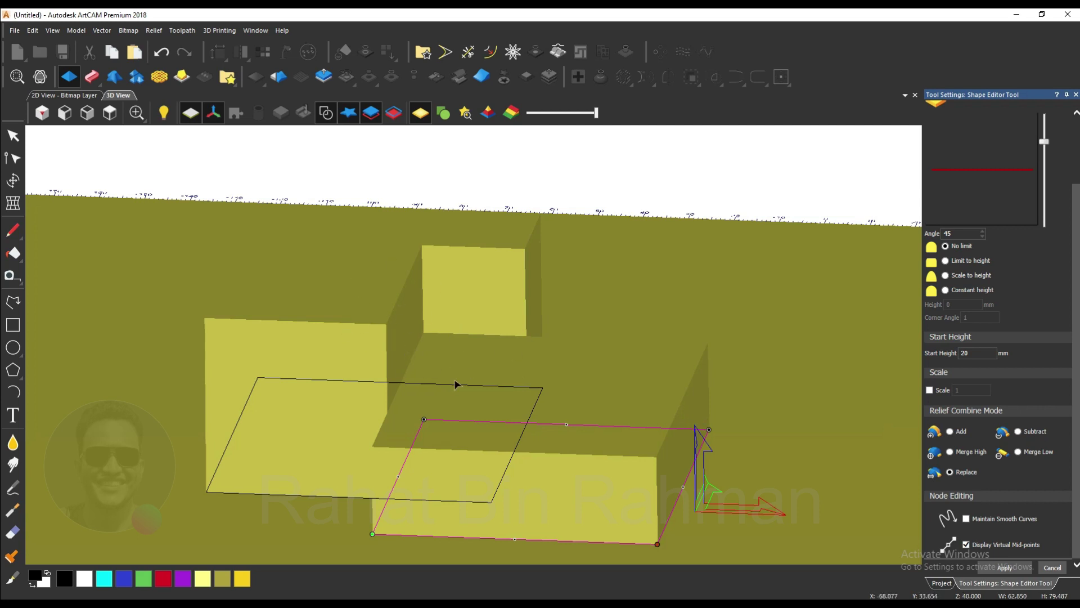
{"action": "scroll", "coordinate": [442, 360], "scroll_direction": "up", "scroll_amount": 3}
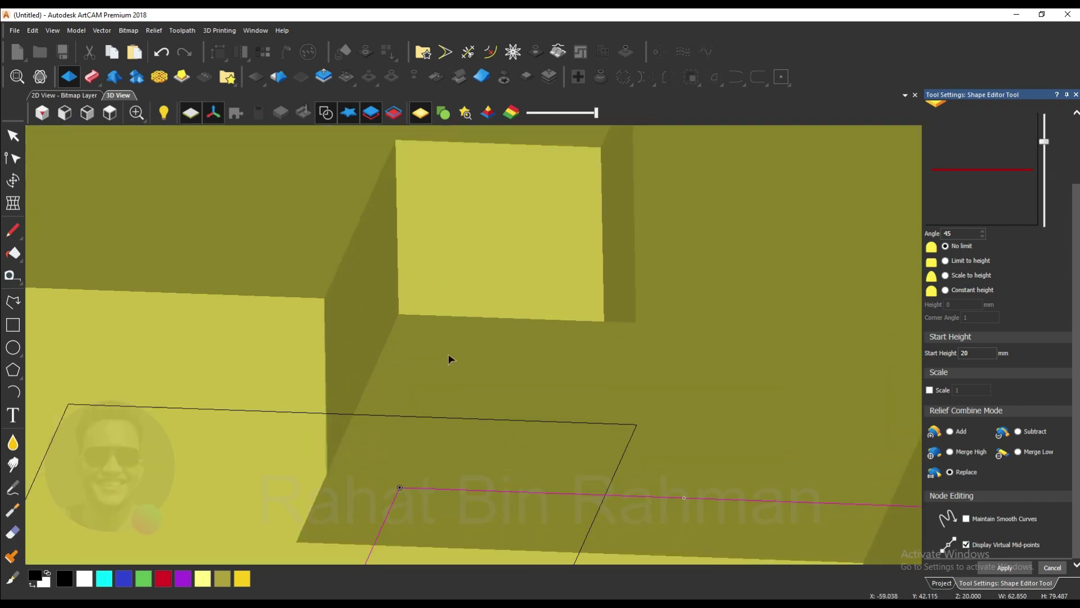
{"action": "scroll", "coordinate": [451, 359], "scroll_direction": "down", "scroll_amount": 3}
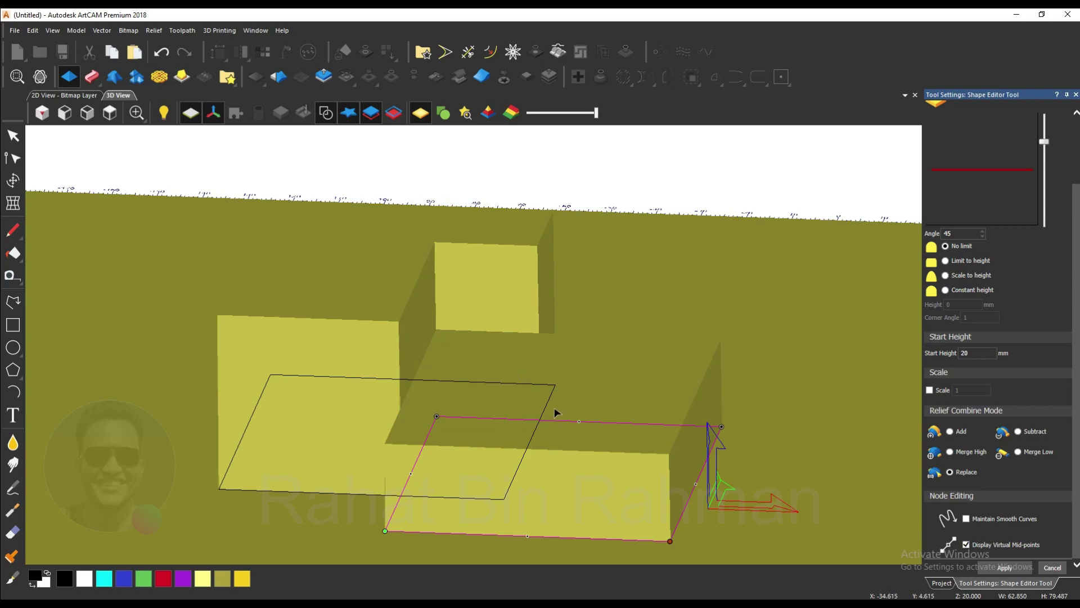
{"action": "scroll", "coordinate": [540, 393], "scroll_direction": "up", "scroll_amount": 3}
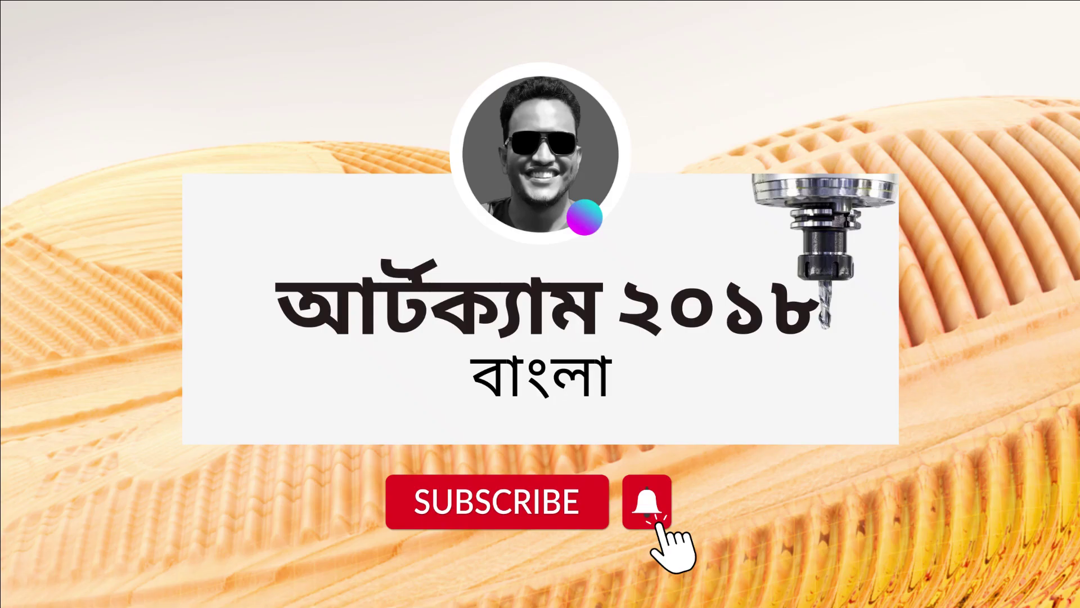